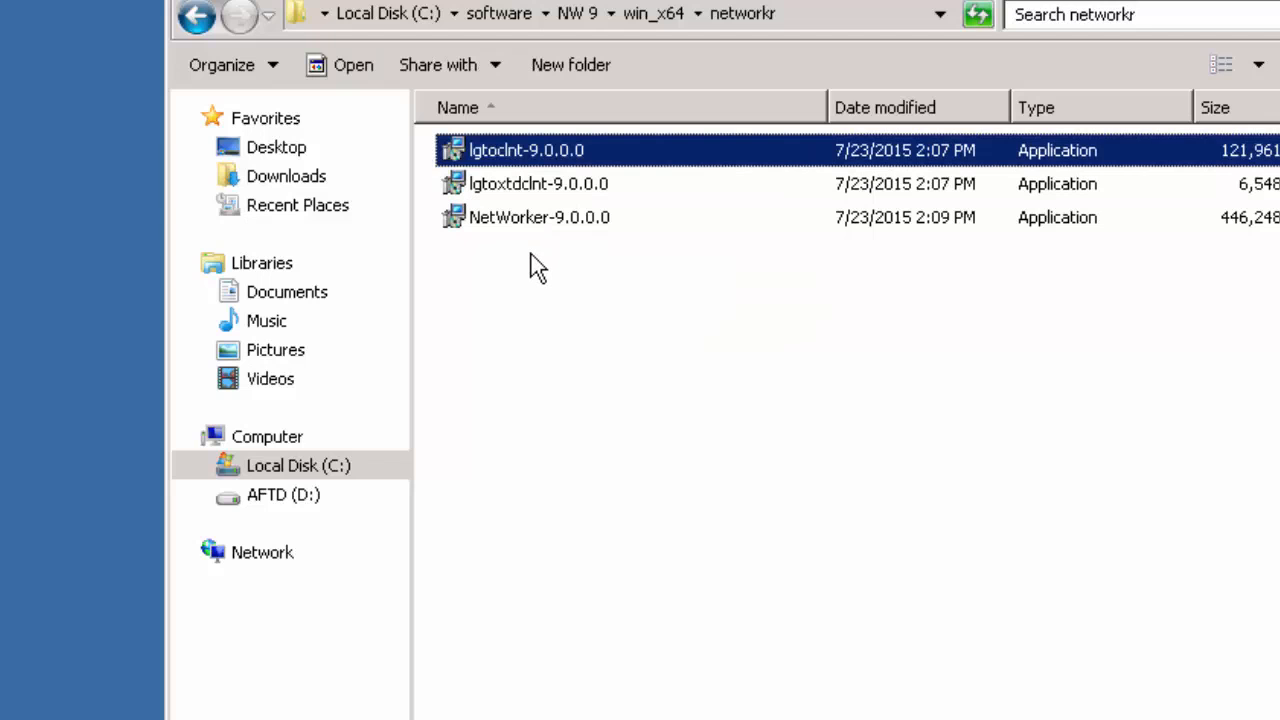
# Step: Select the NetWorker-9.0.0.0 installer in the C:\software\NW 9\win_x64\networkr folder
pyautogui.click(531, 254)
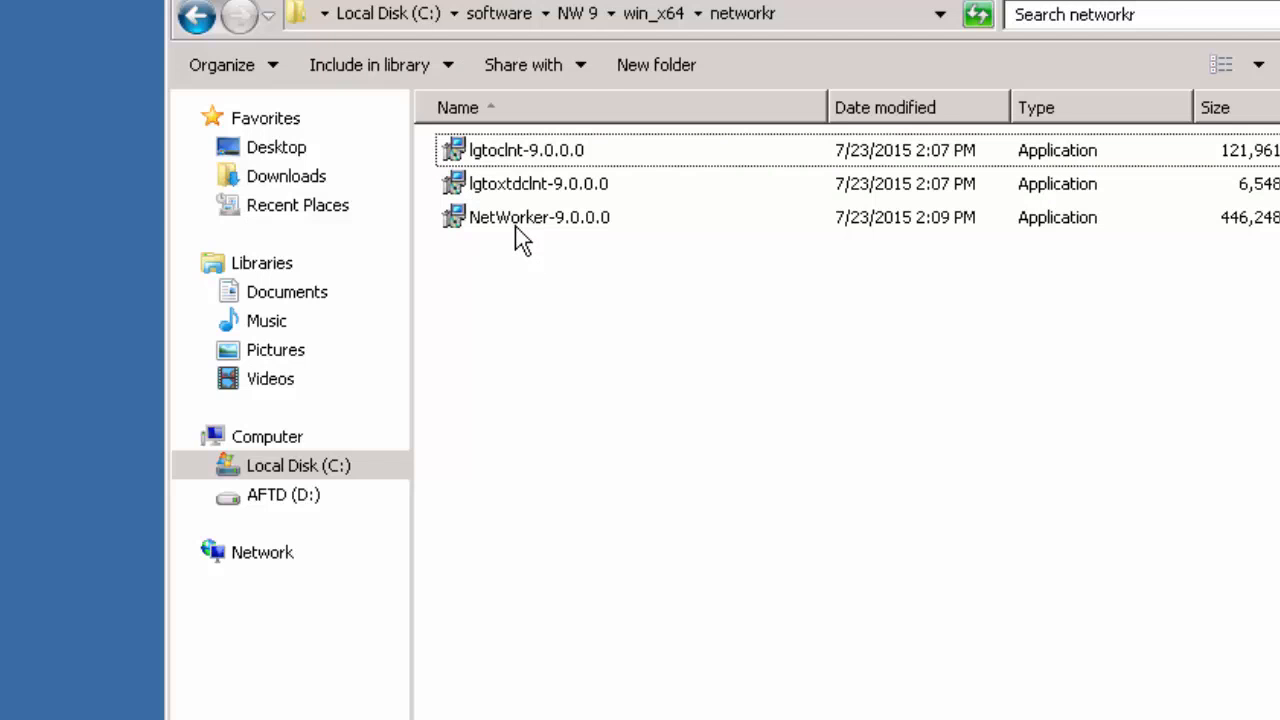
pyautogui.click(515, 229)
# Step: Run the NetWorker-9.0.0.0 installer, accept the license, and choose not to configure Windows Firewall
pyautogui.doubleClick(515, 229)
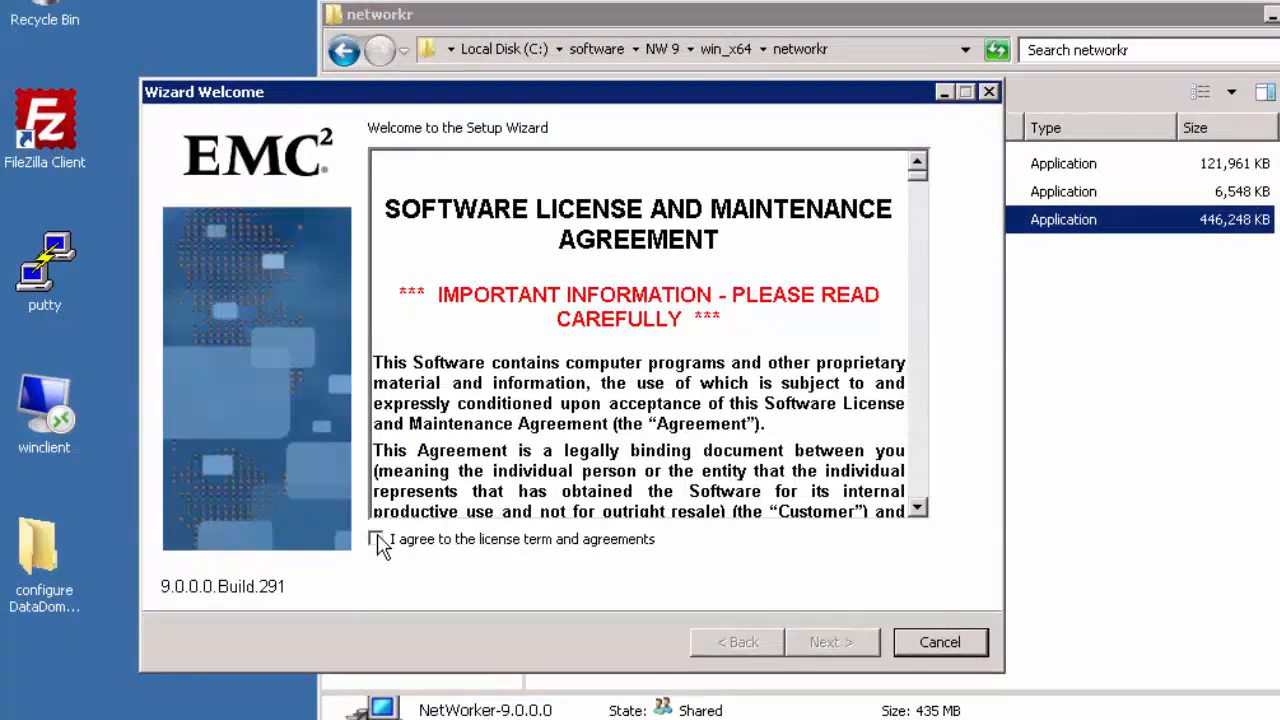
pyautogui.click(378, 541)
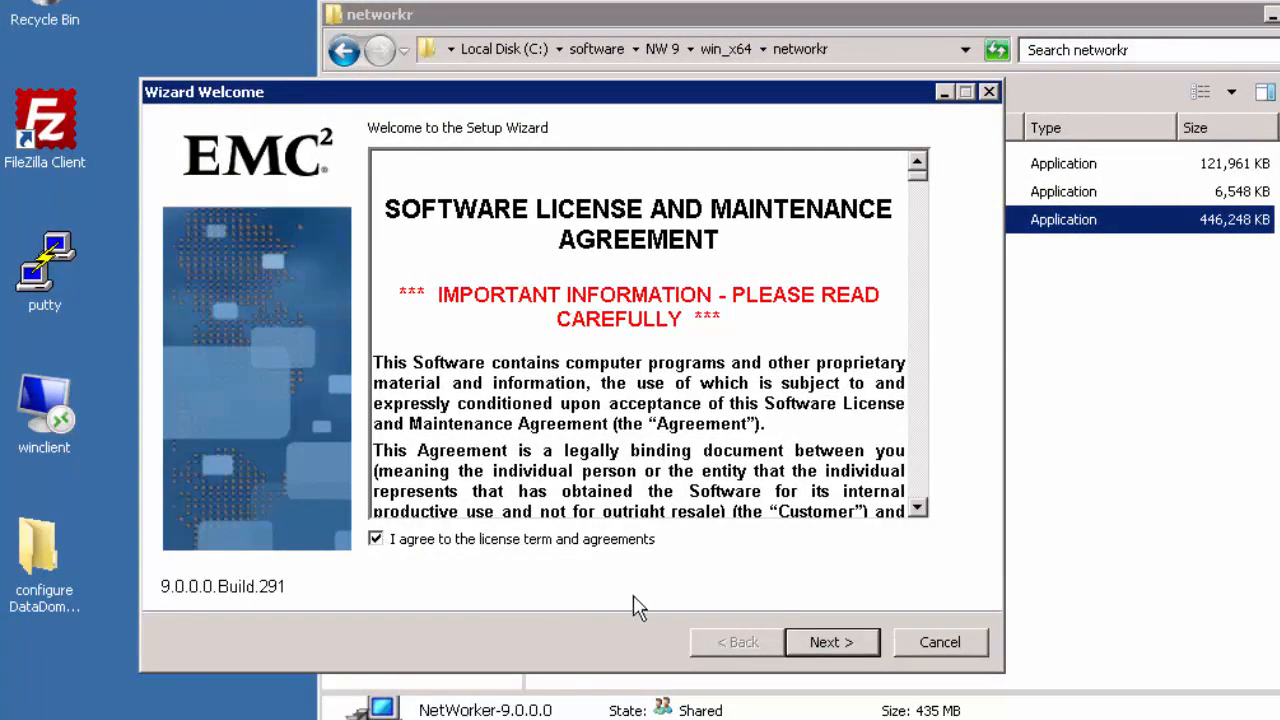
pyautogui.click(832, 644)
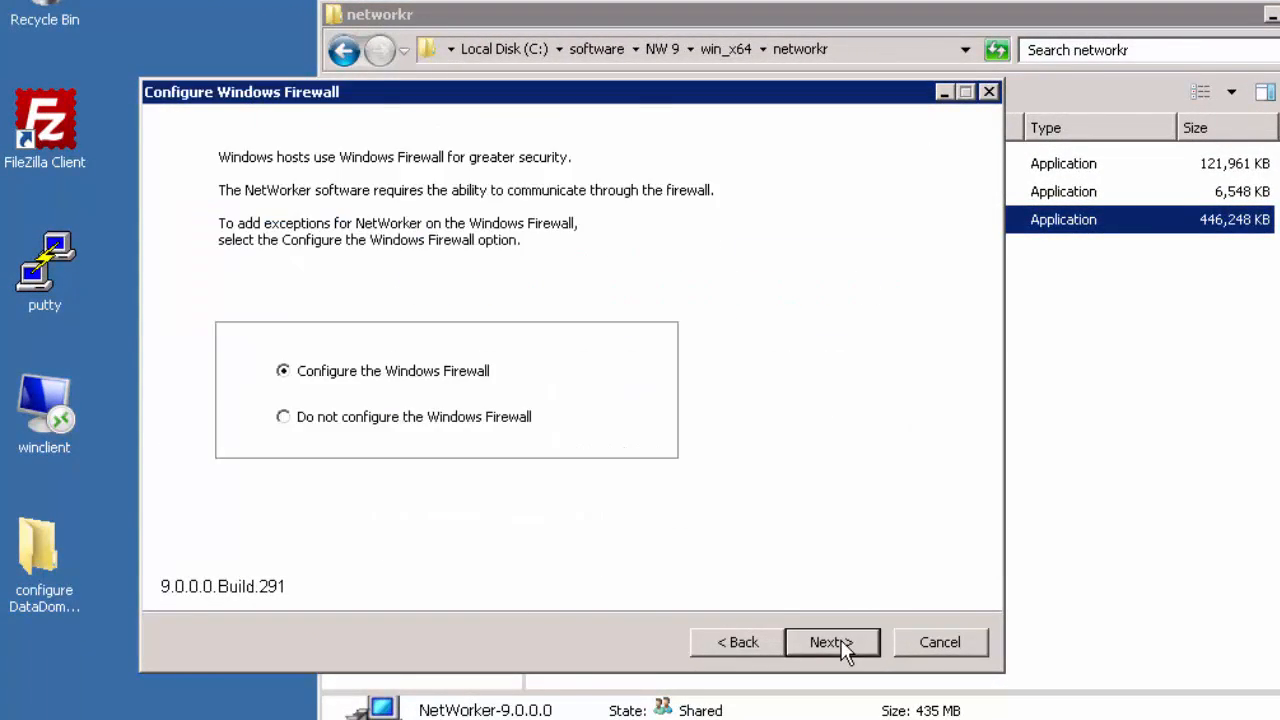
pyautogui.click(286, 420)
pyautogui.click(820, 655)
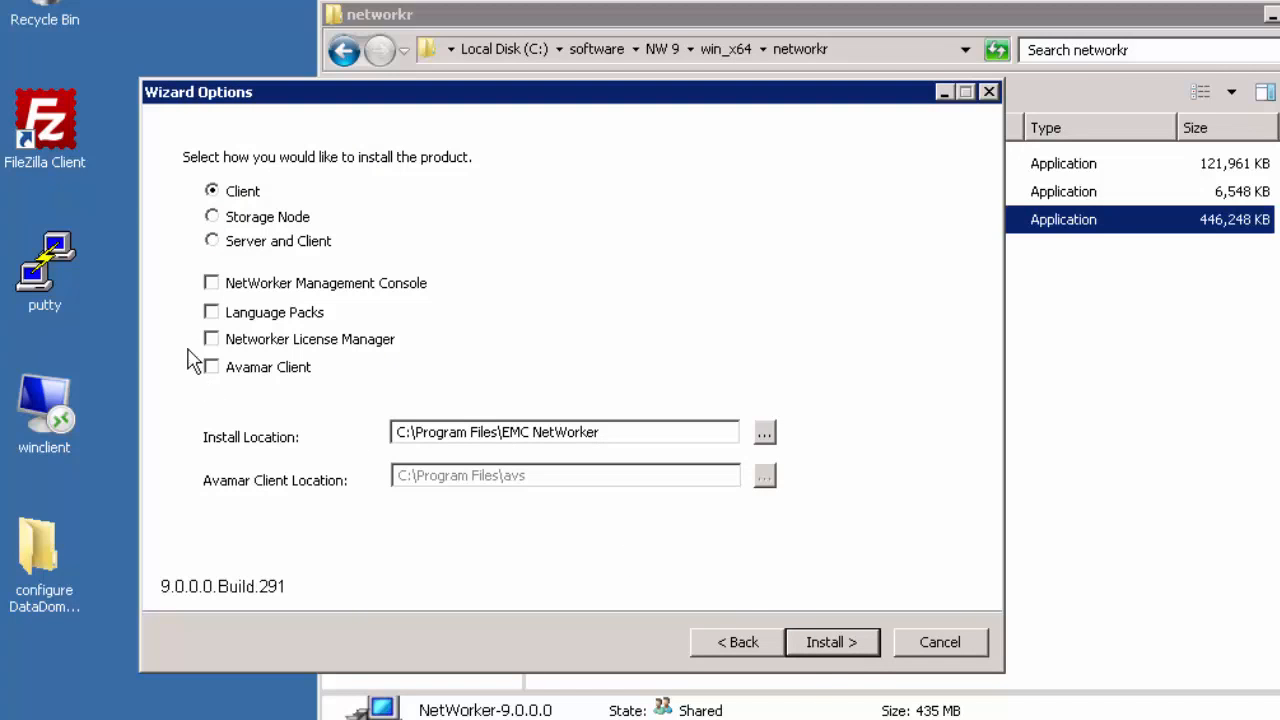
# Step: Choose a Server and Client install including NetWorker Management Console, and dismiss the licensing notice
pyautogui.click(211, 241)
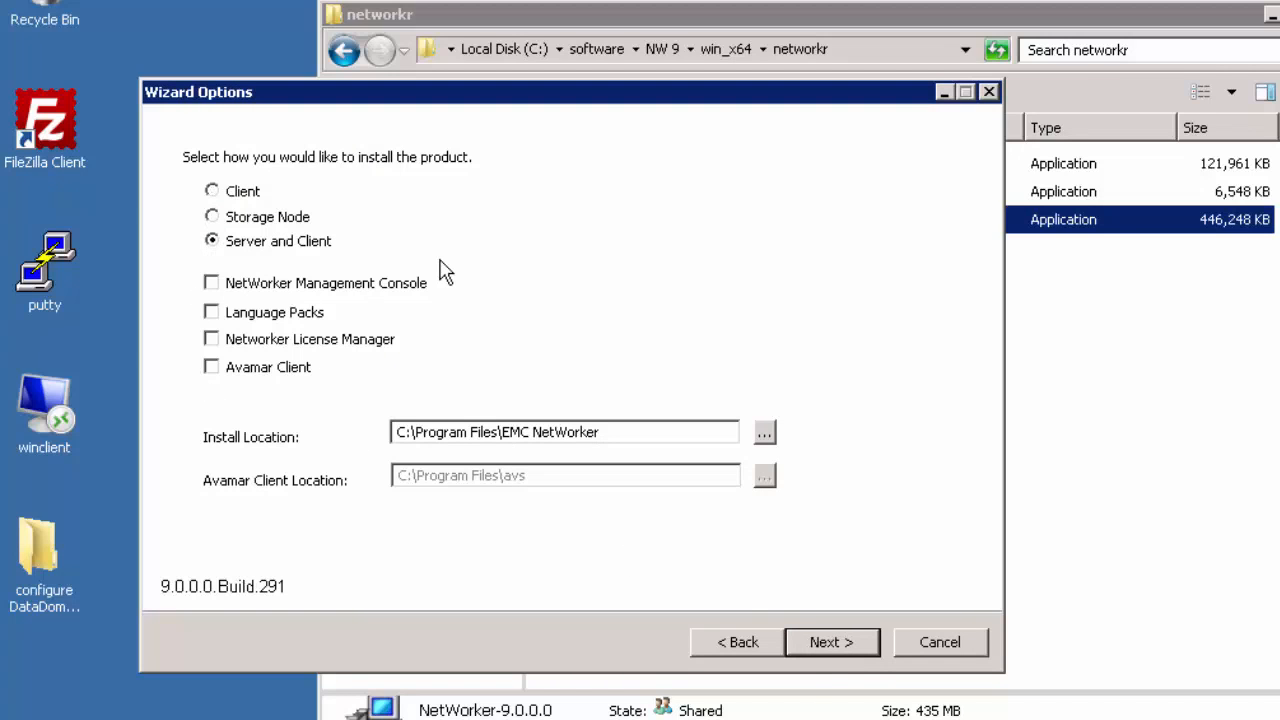
pyautogui.click(211, 283)
pyautogui.click(842, 643)
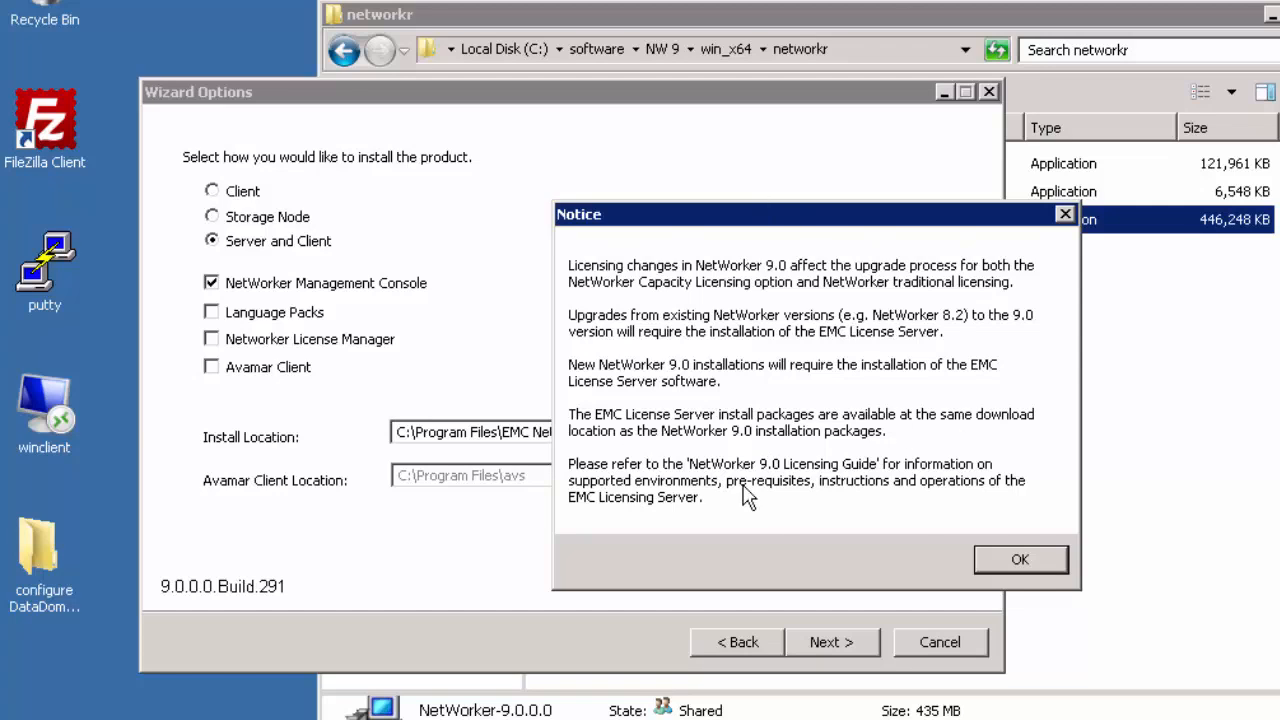
pyautogui.click(1018, 562)
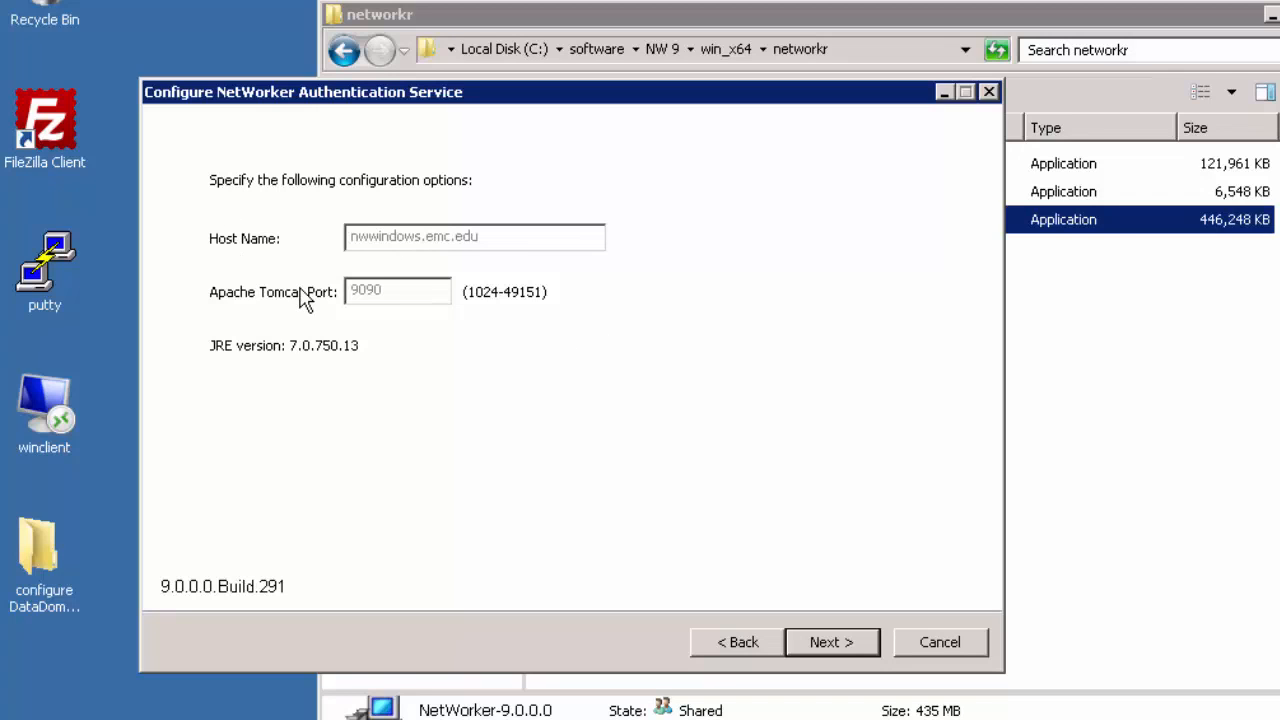
# Step: Keep host nwwindows.emc.edu and port 9090, then enter and confirm the keystore password
pyautogui.click(855, 656)
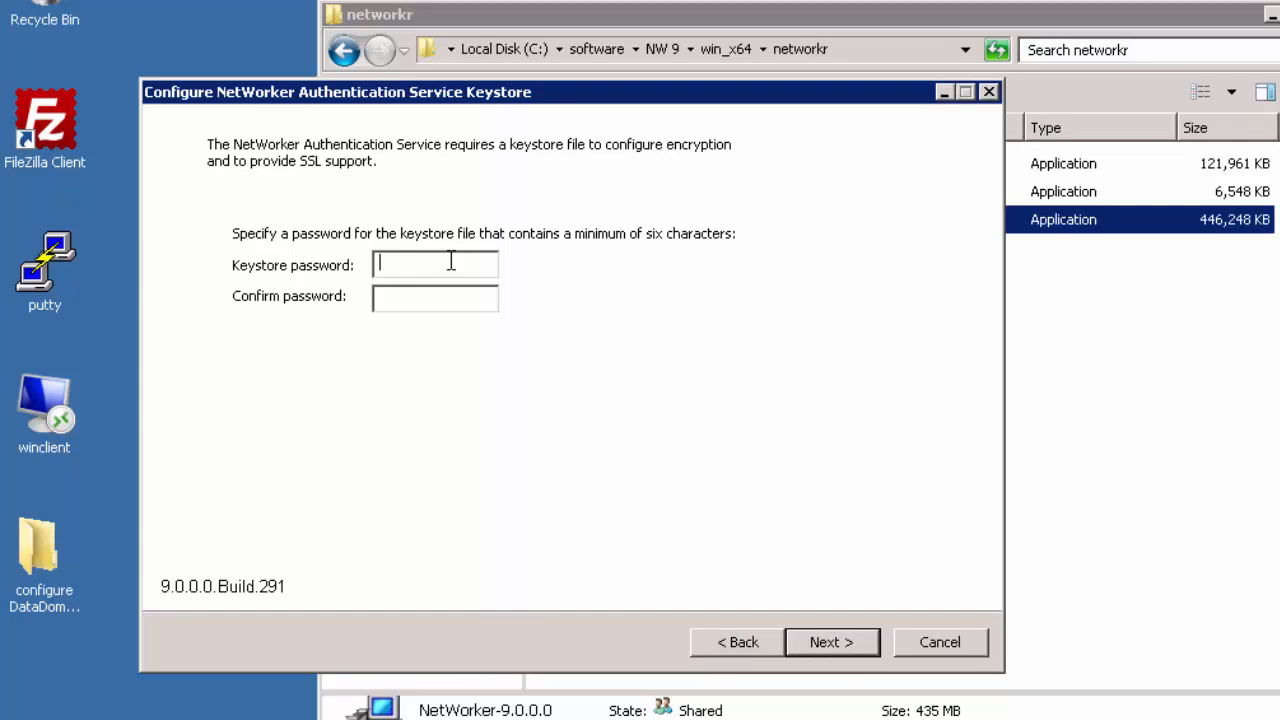
pyautogui.write('••••••••••')
pyautogui.press('Tab')
pyautogui.write('••••••••••')
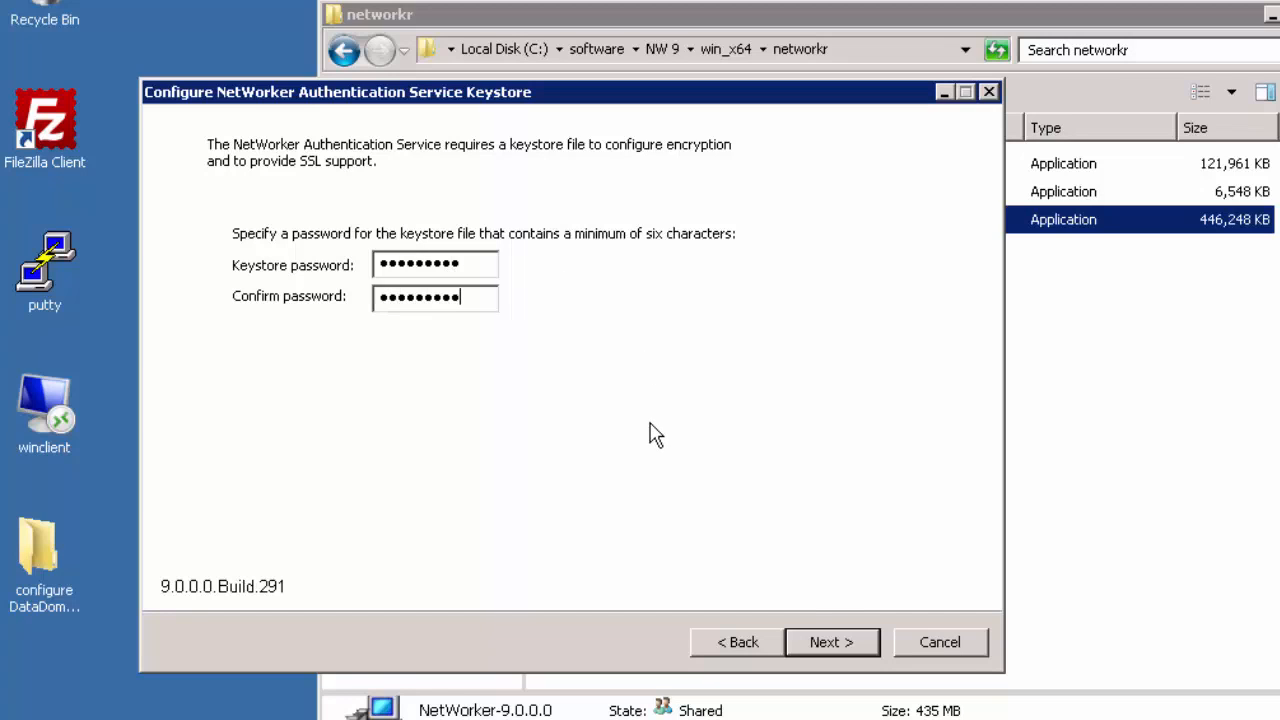
pyautogui.click(833, 640)
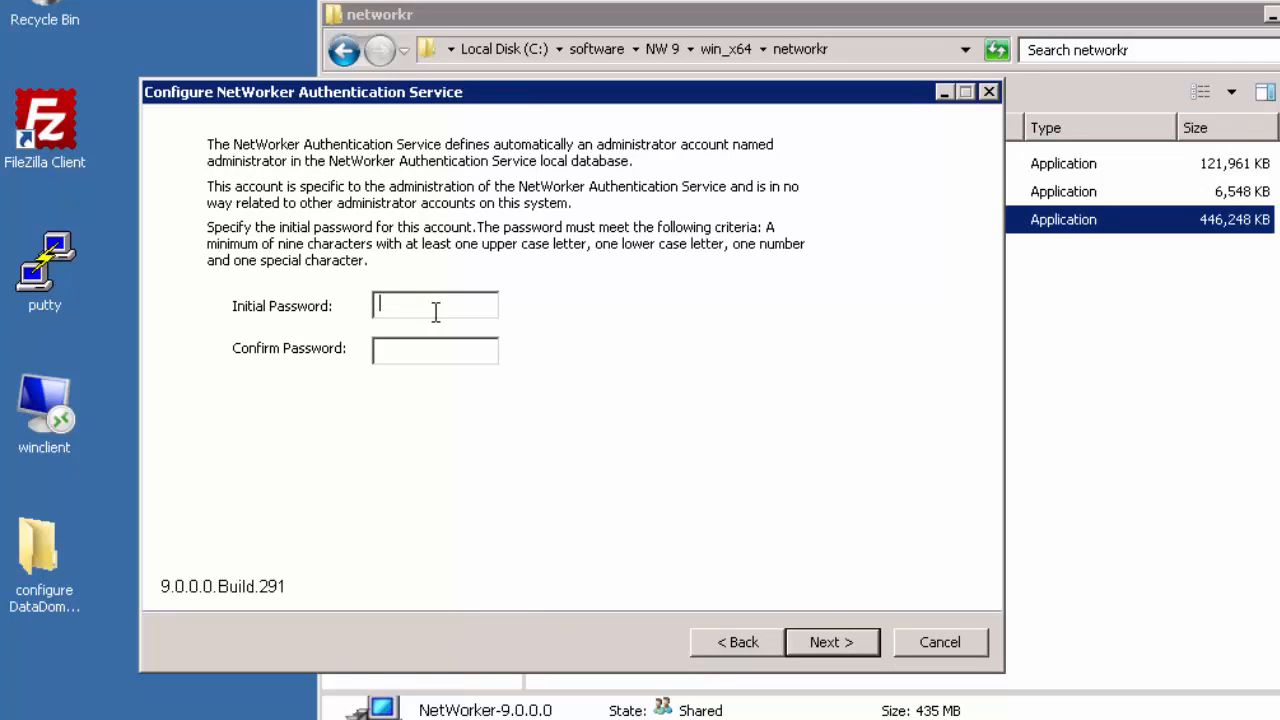
# Step: Enter and confirm the administrator's initial Authentication Service password
pyautogui.write('Password1!')
pyautogui.press('Tab')
pyautogui.write('Password1!')
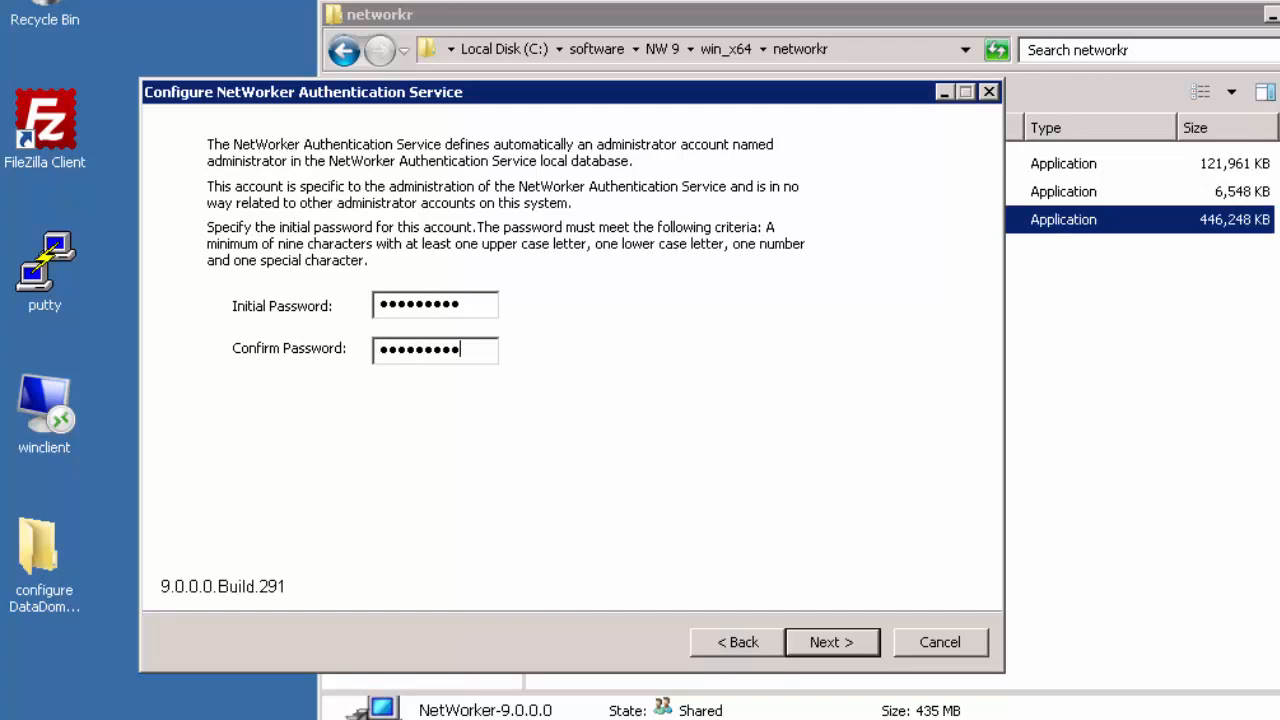
pyautogui.click(866, 643)
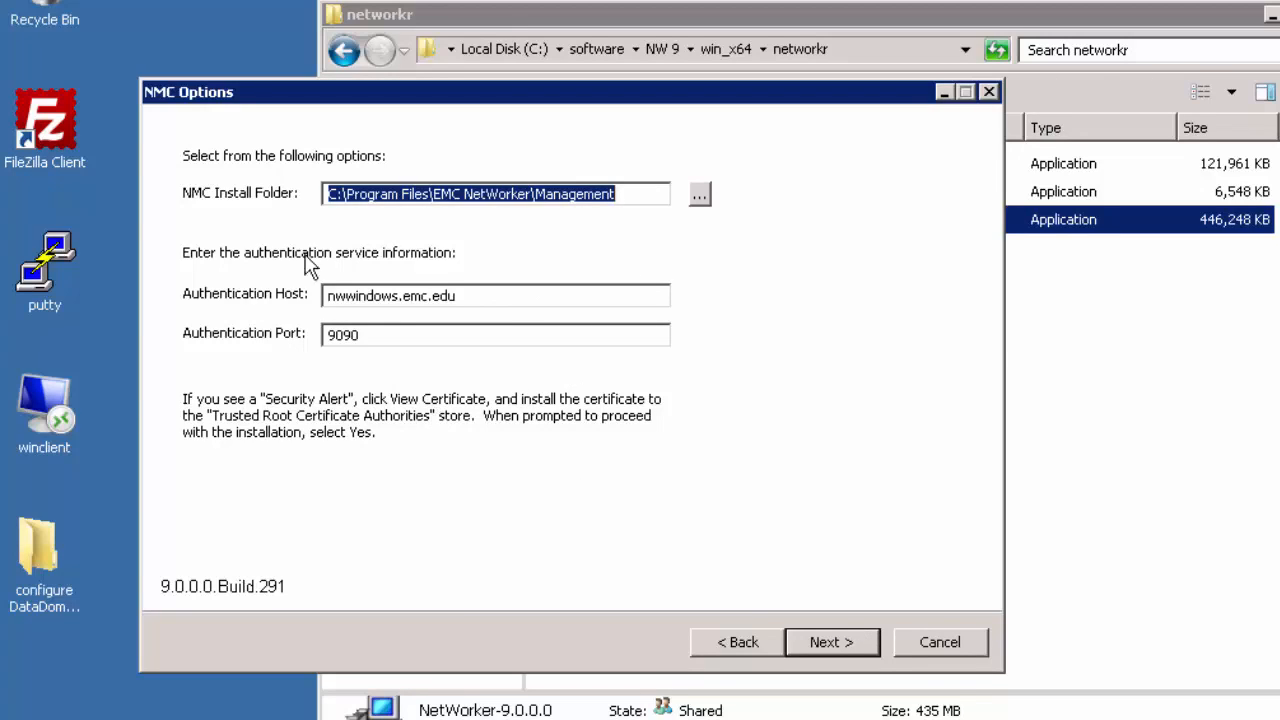
# Step: Accept the default NMC folder, database folder and ports, skip migration, and install NetWorker
pyautogui.click(842, 638)
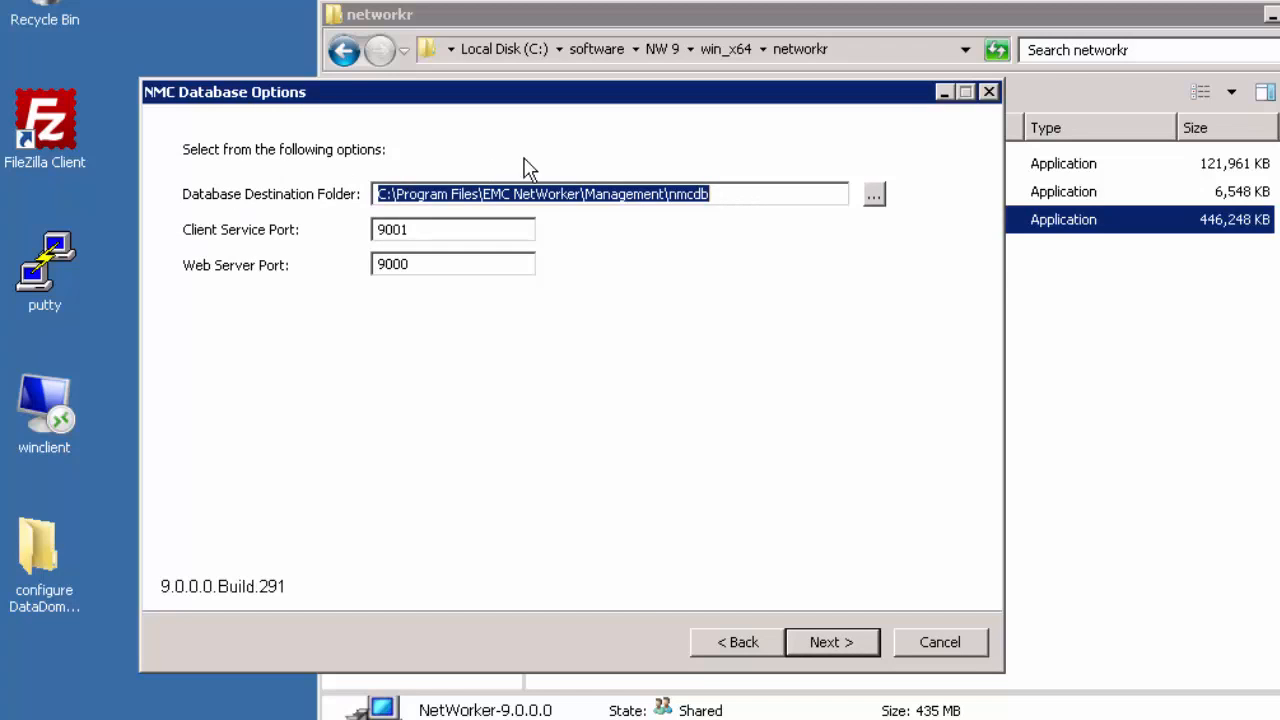
pyautogui.click(823, 642)
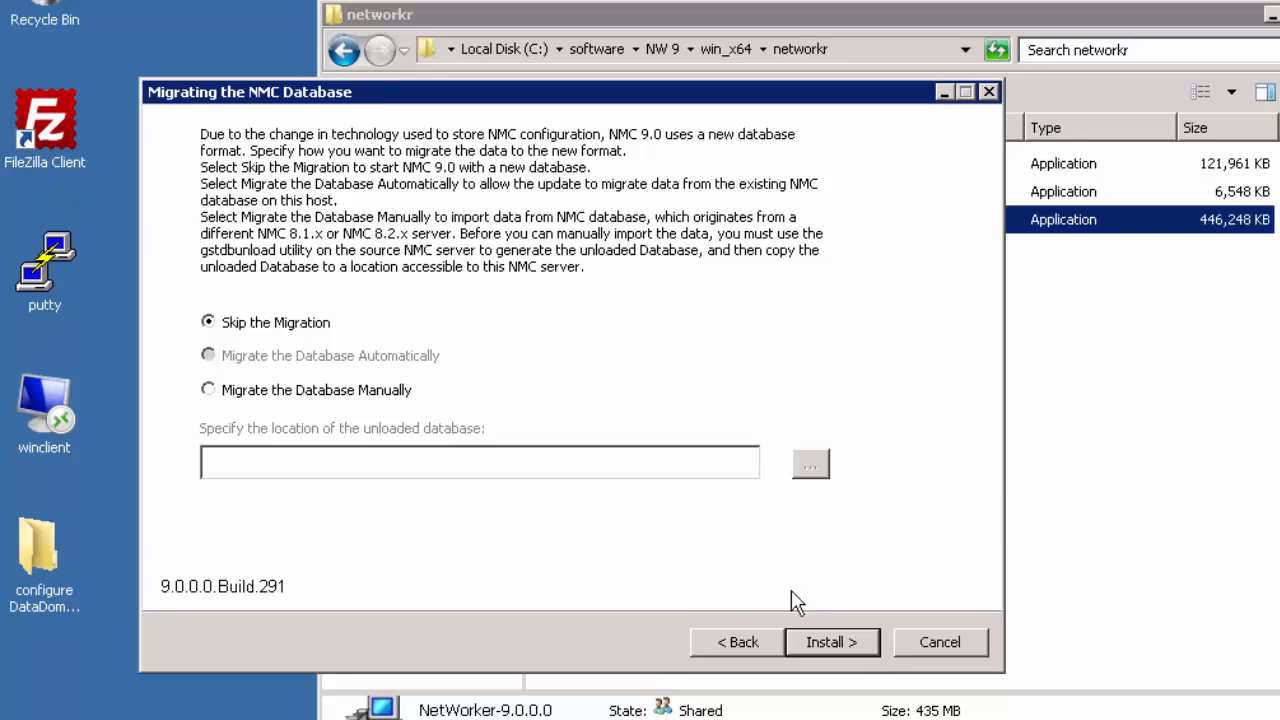
pyautogui.click(849, 643)
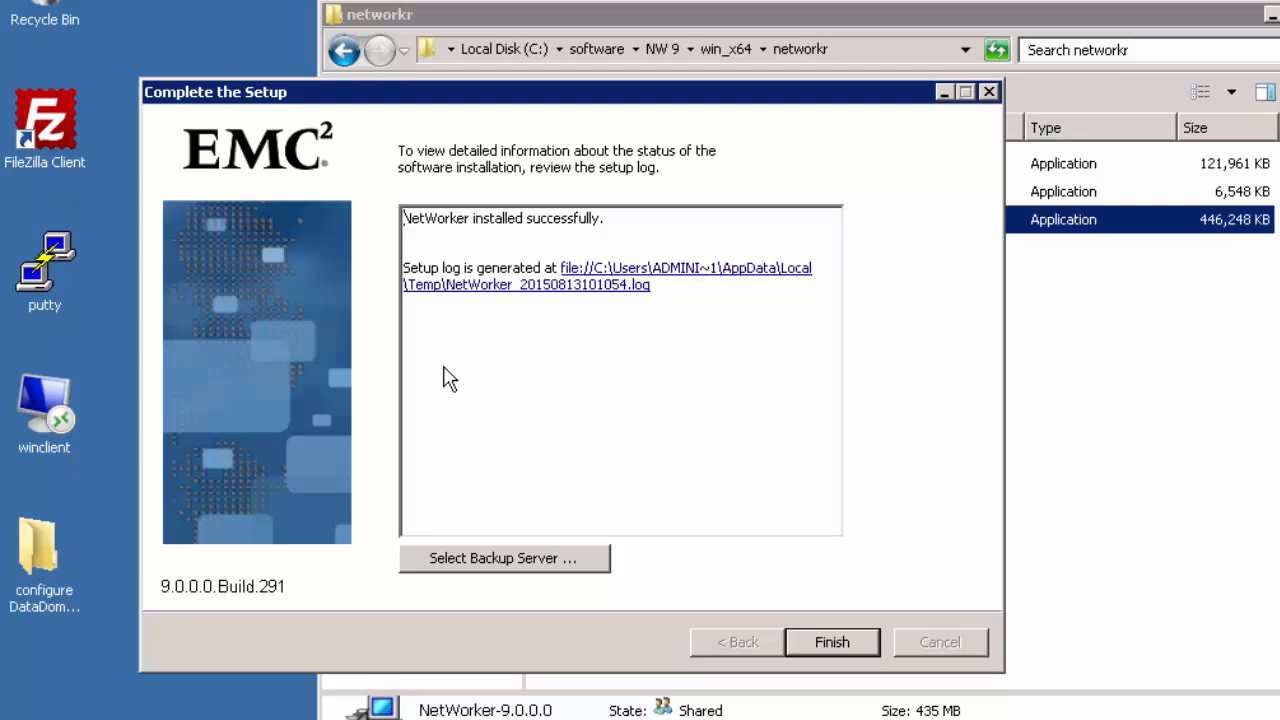
# Step: Close setup and launch NetWorker Management Console from Start > All Programs > EMC NetWorker
pyautogui.click(831, 642)
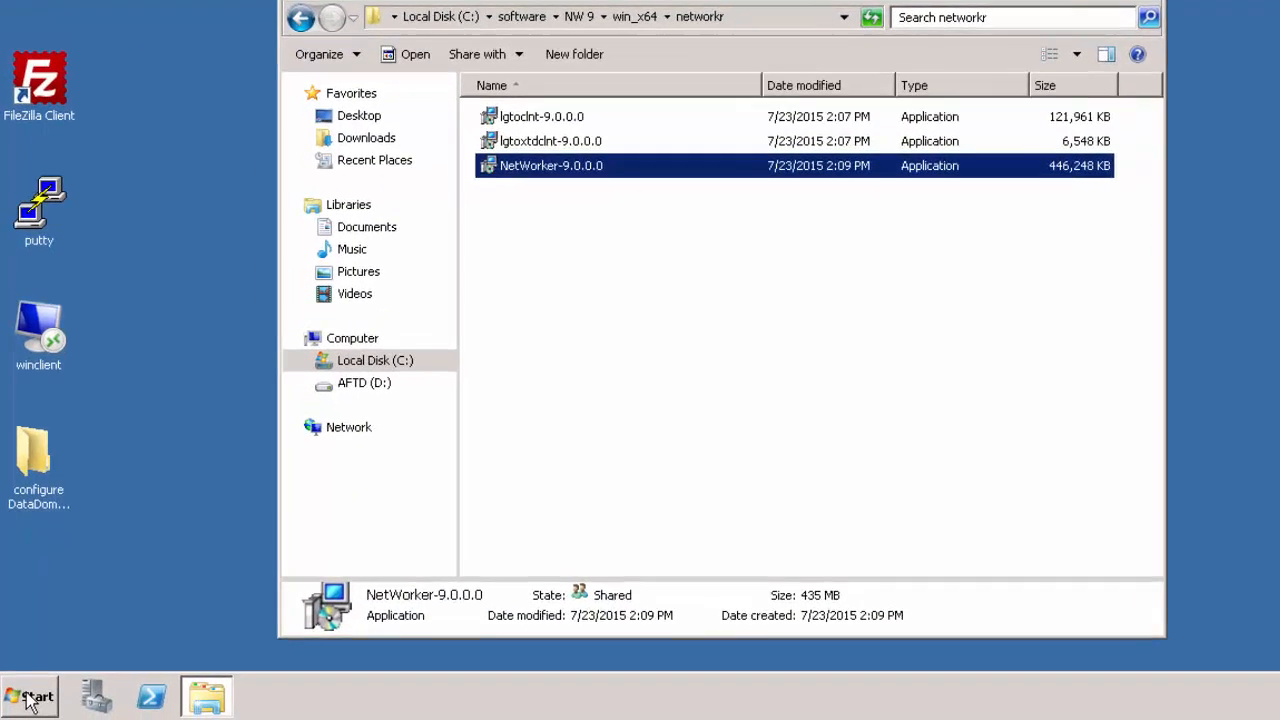
pyautogui.click(26, 698)
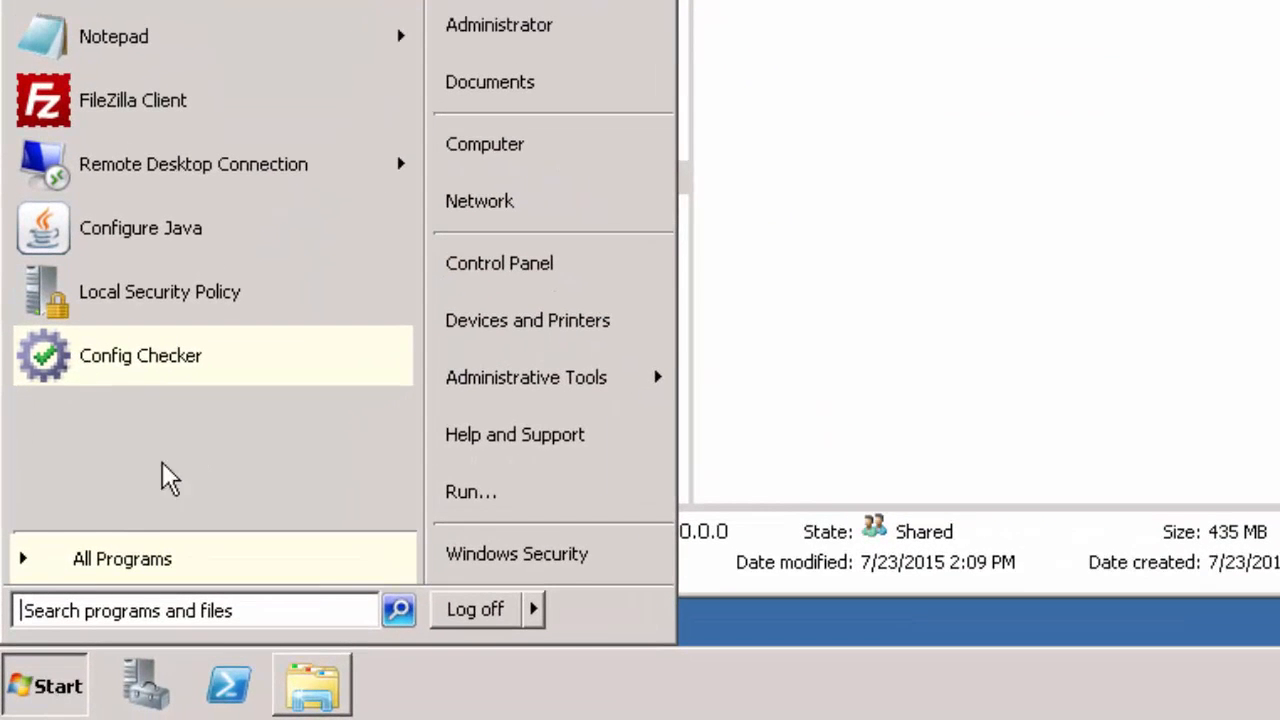
pyautogui.click(123, 559)
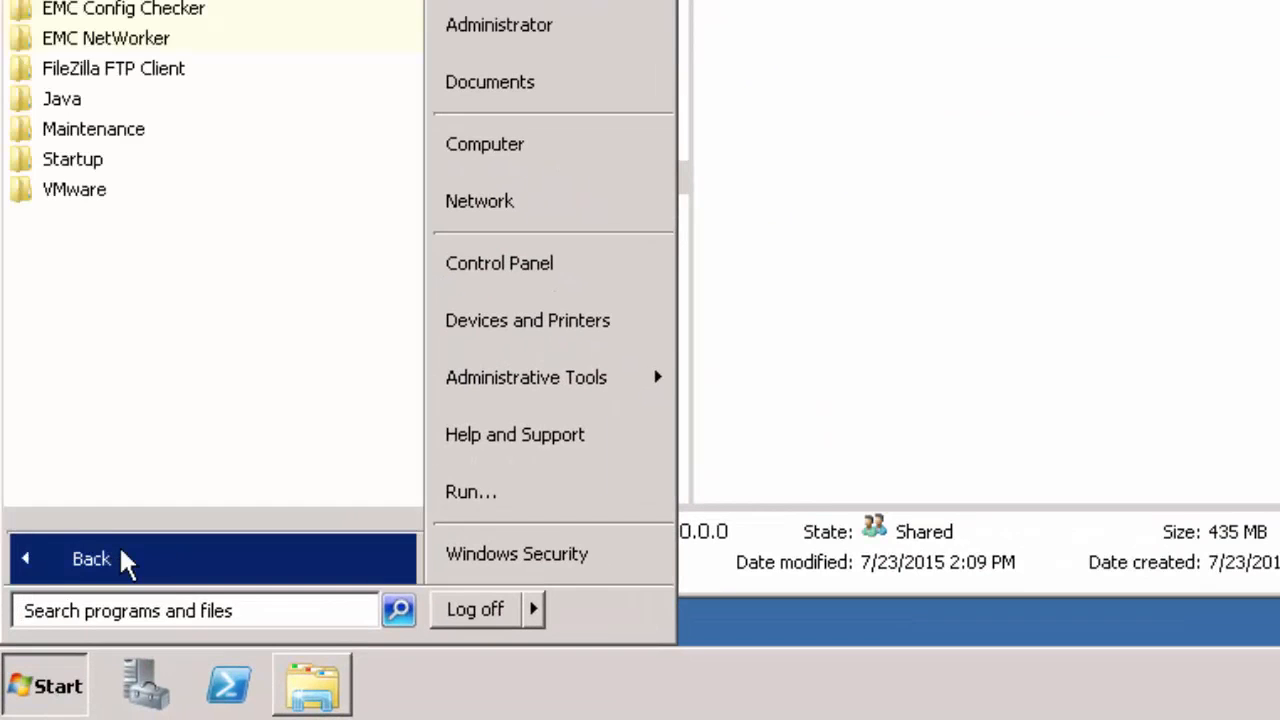
pyautogui.click(165, 40)
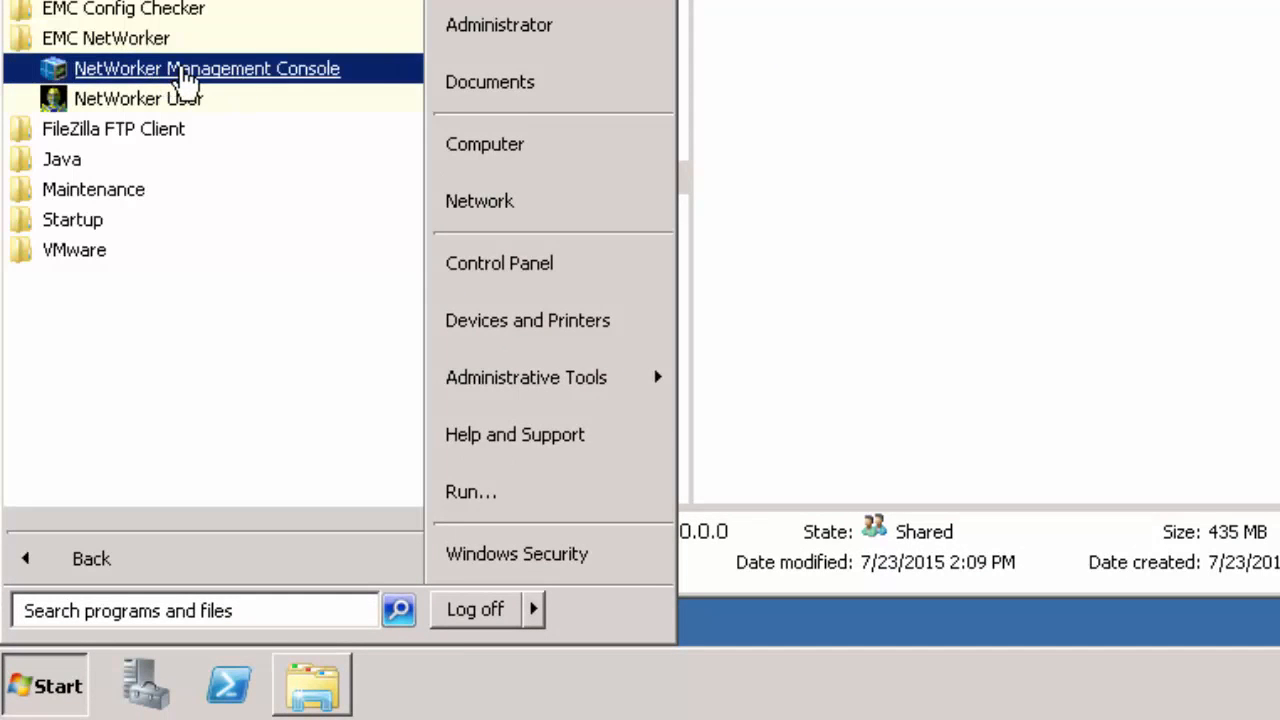
pyautogui.click(185, 80)
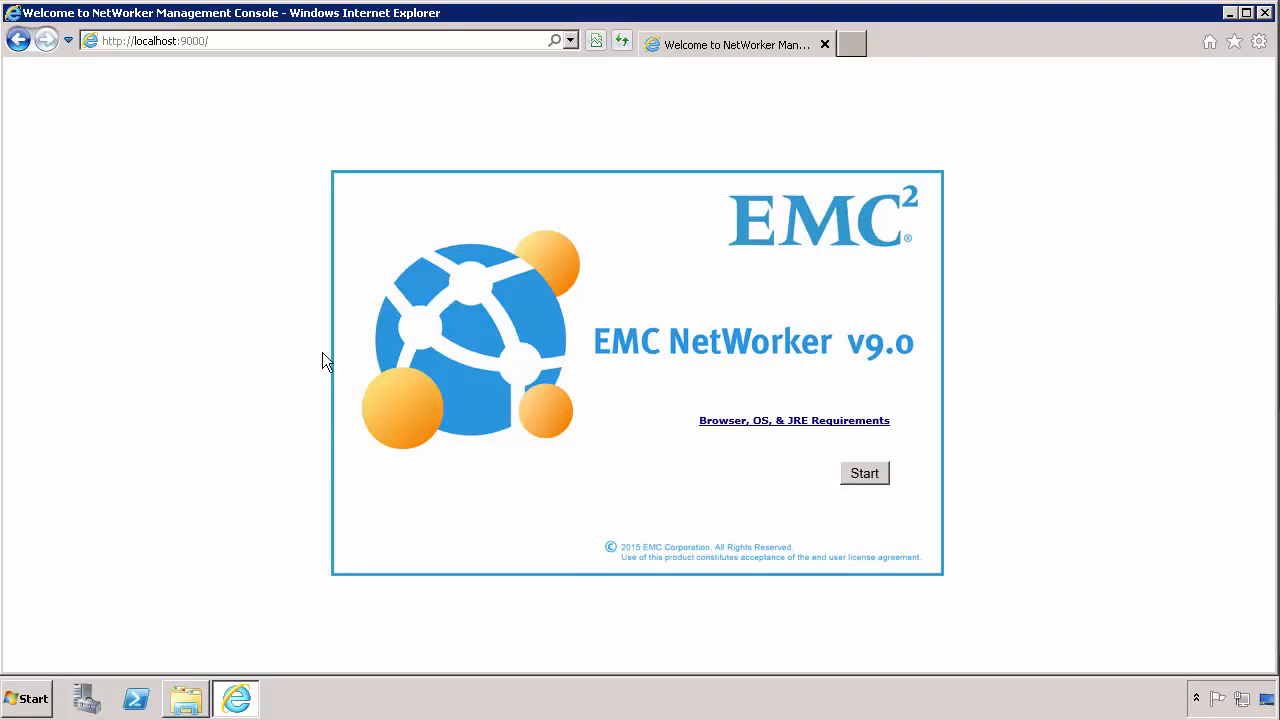
# Step: Start the console from the localhost:9000 welcome page, open gconsole.jnlp, and skip the Java update
pyautogui.click(865, 476)
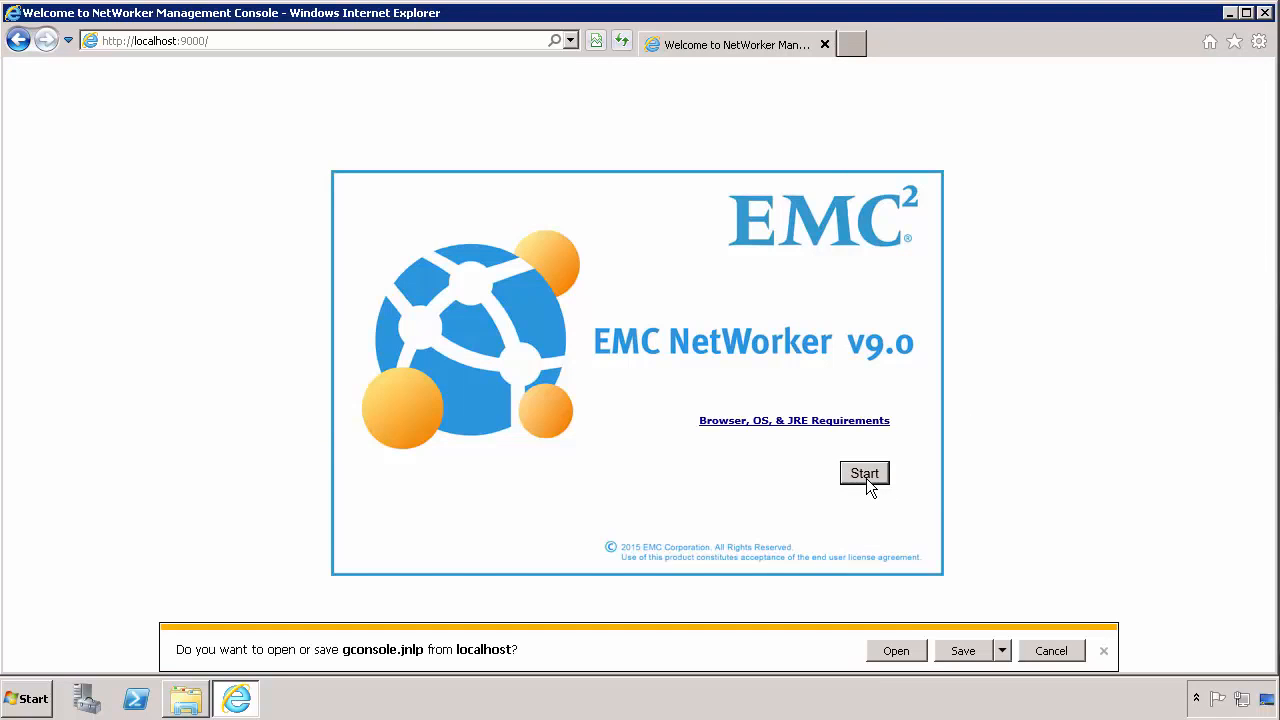
pyautogui.click(896, 650)
pyautogui.click(800, 372)
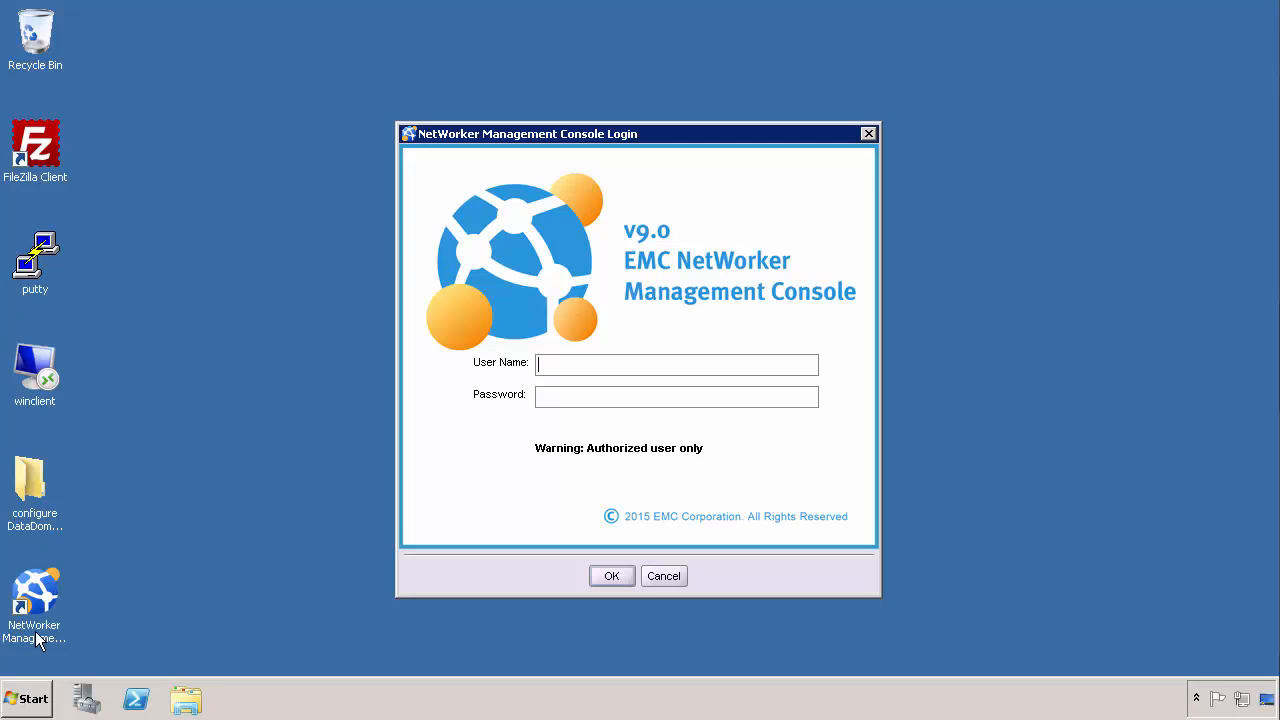
# Step: Browse the EMC Config Checker and EMC NetWorker program groups, then close the Start menu
pyautogui.click(34, 699)
pyautogui.click(91, 624)
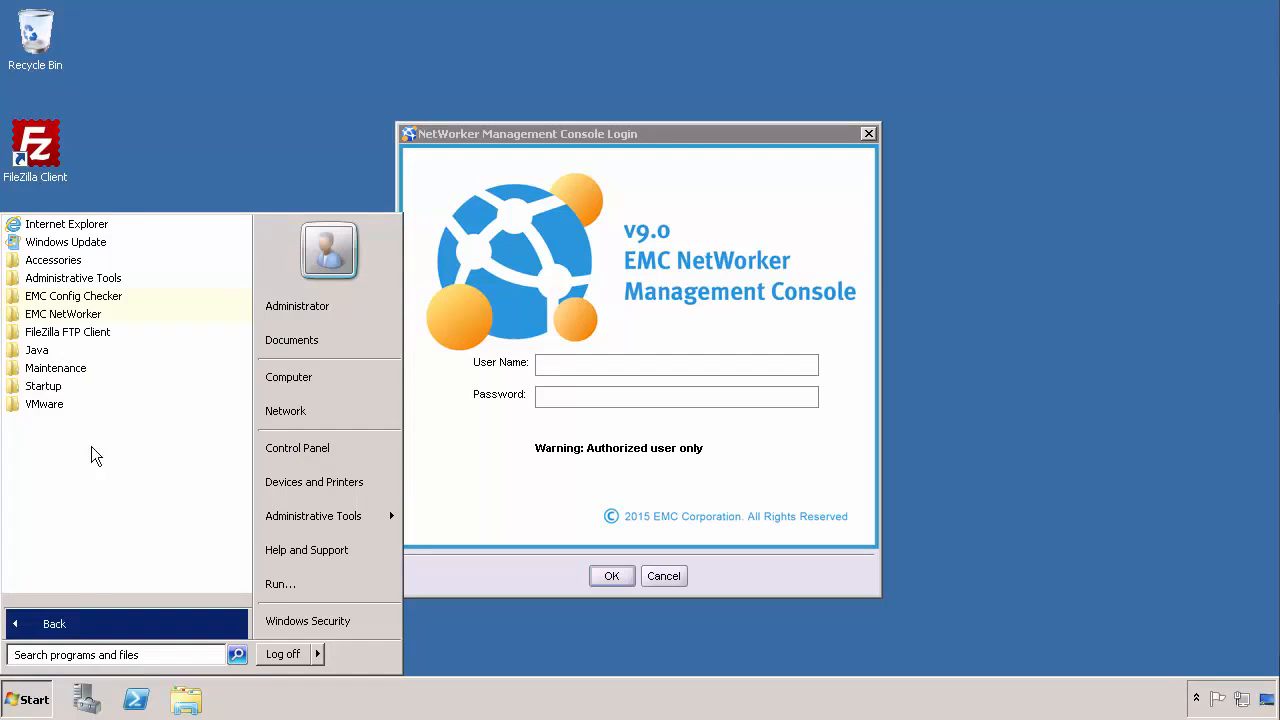
pyautogui.click(78, 297)
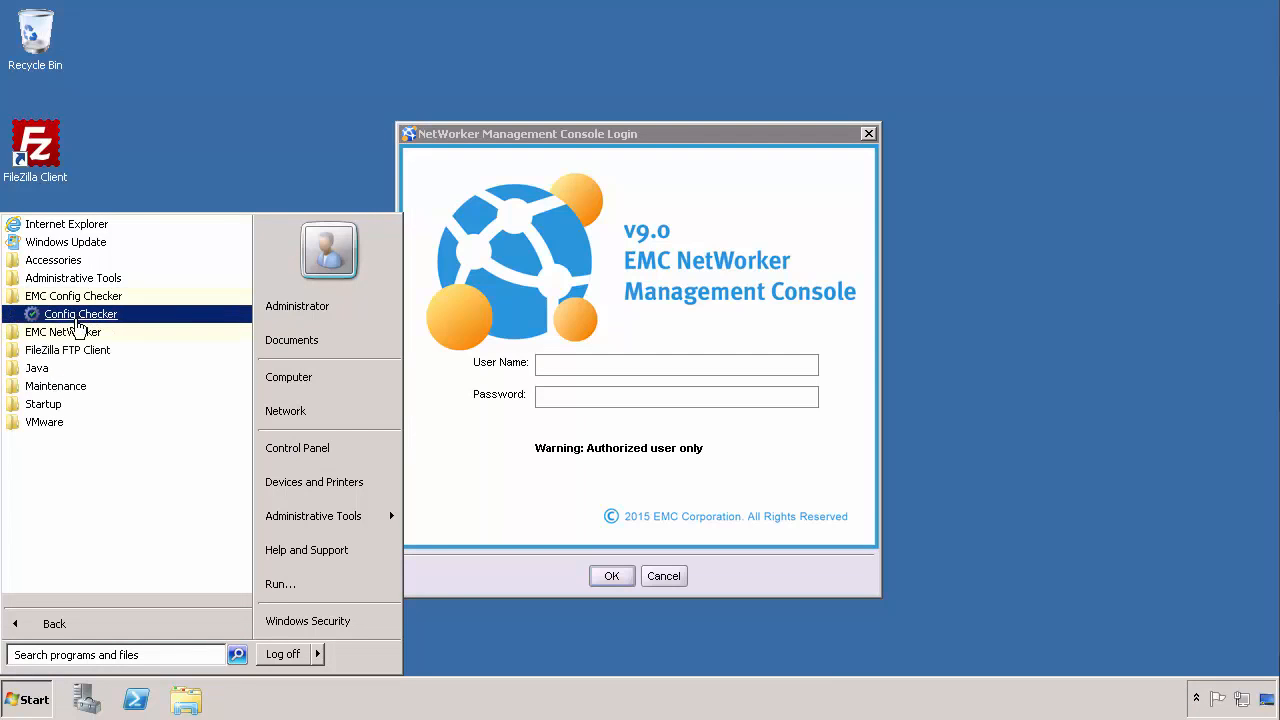
pyautogui.click(80, 338)
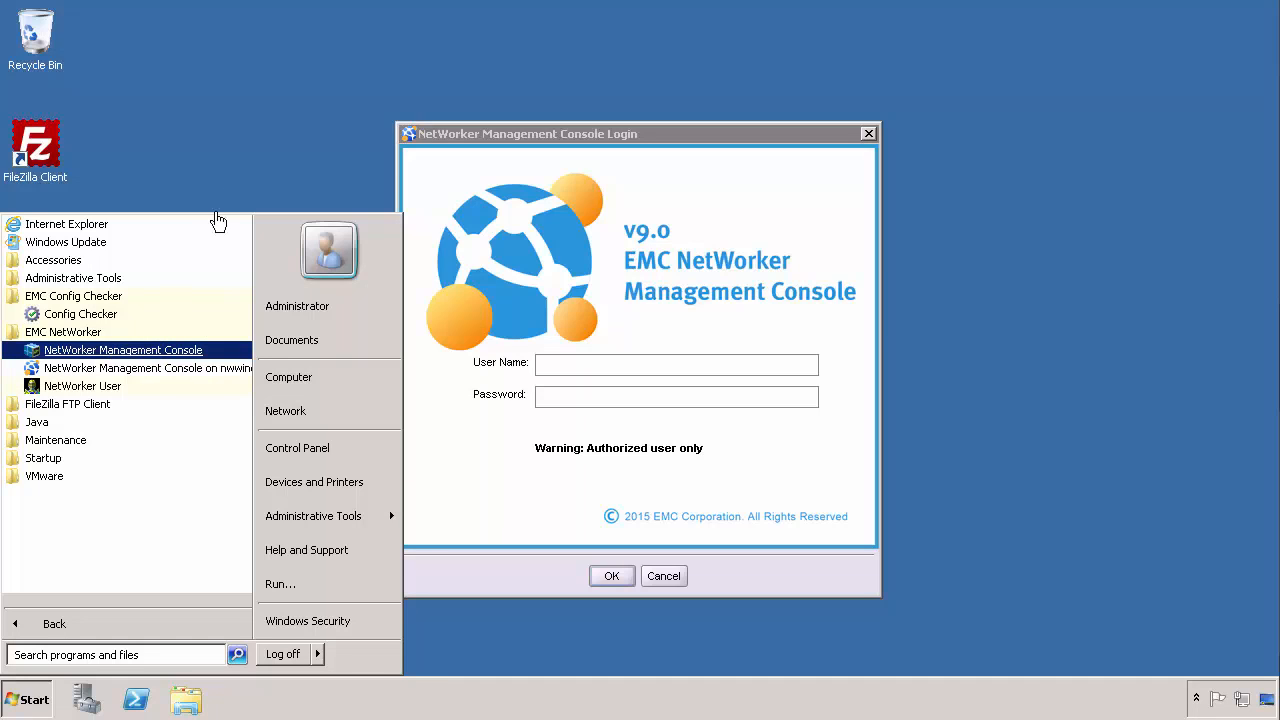
pyautogui.click(241, 181)
# Step: Log in to the console as administrator with the account password
pyautogui.click(550, 365)
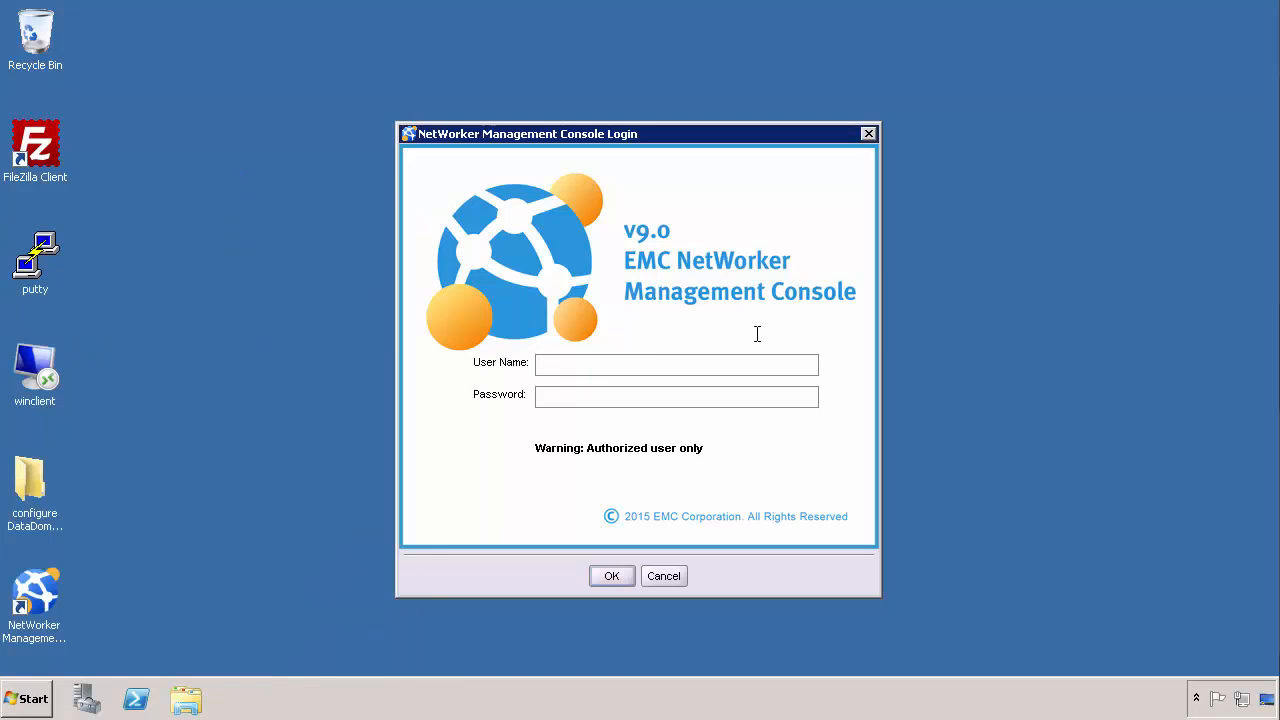
pyautogui.write('administrator•••••••••')
pyautogui.press('Return')
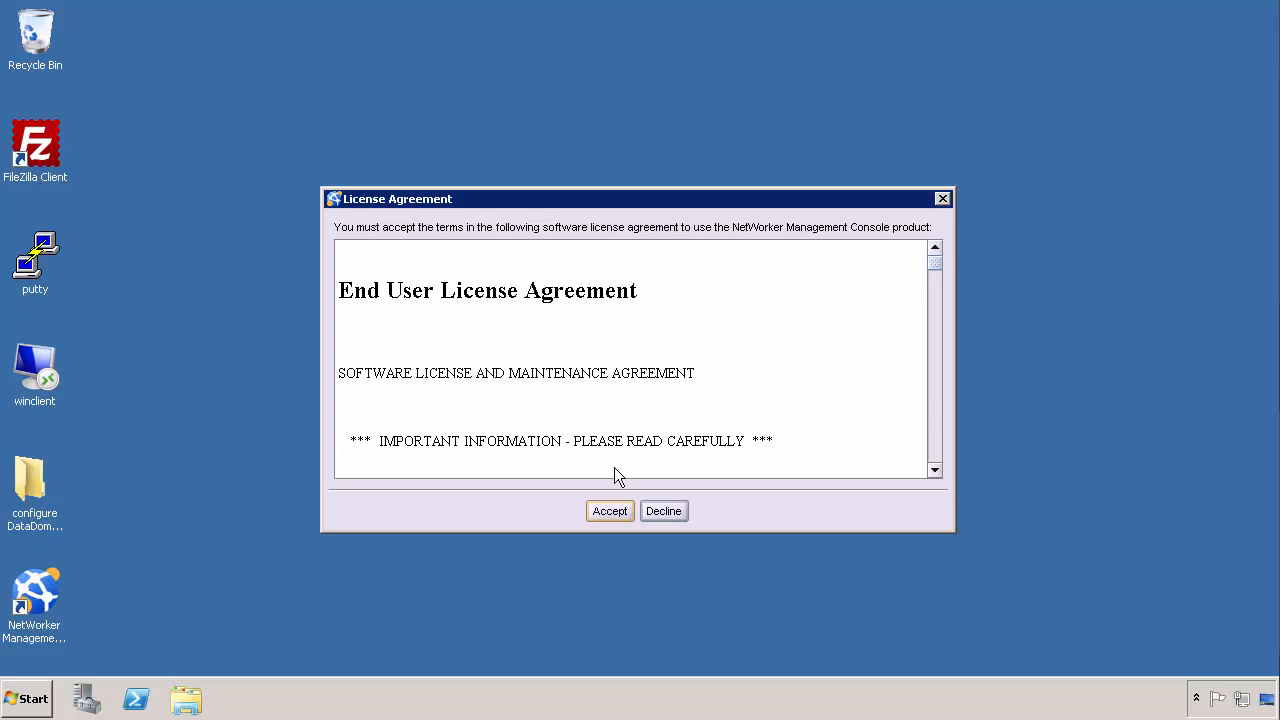
# Step: Accept the licence agreement and keep the wizard's default authentication service account settings
pyautogui.click(611, 511)
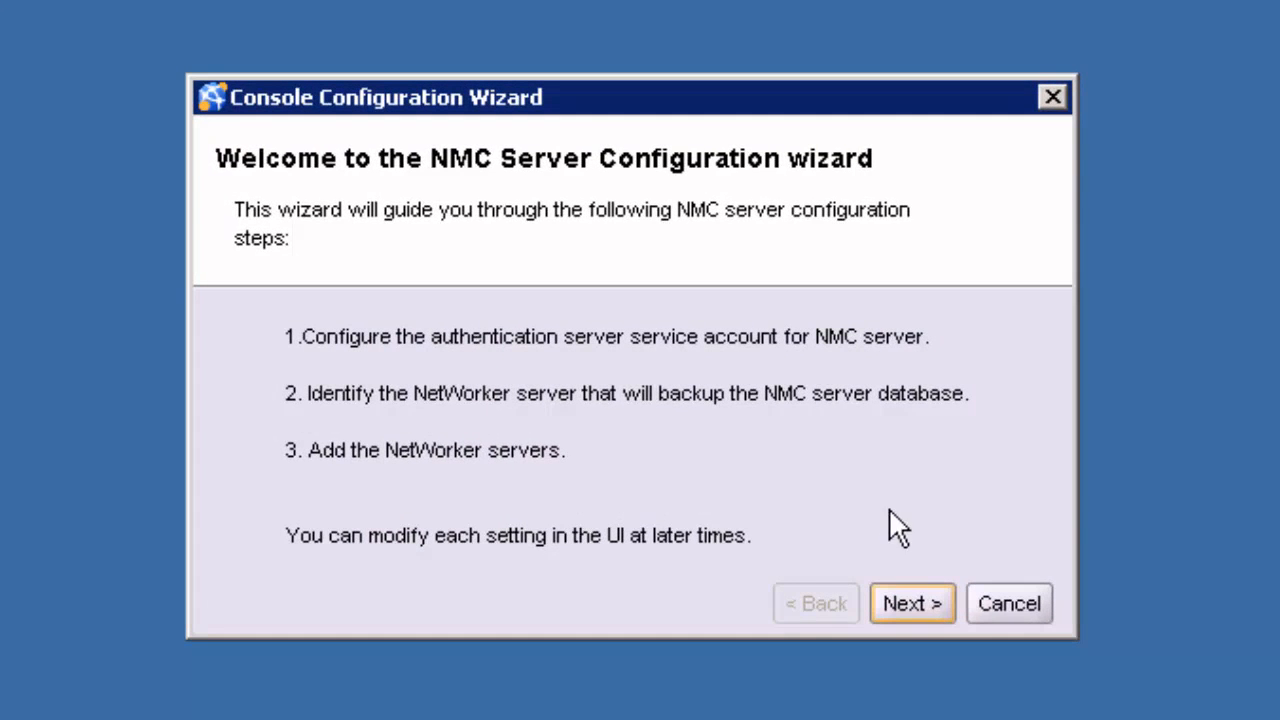
pyautogui.click(927, 600)
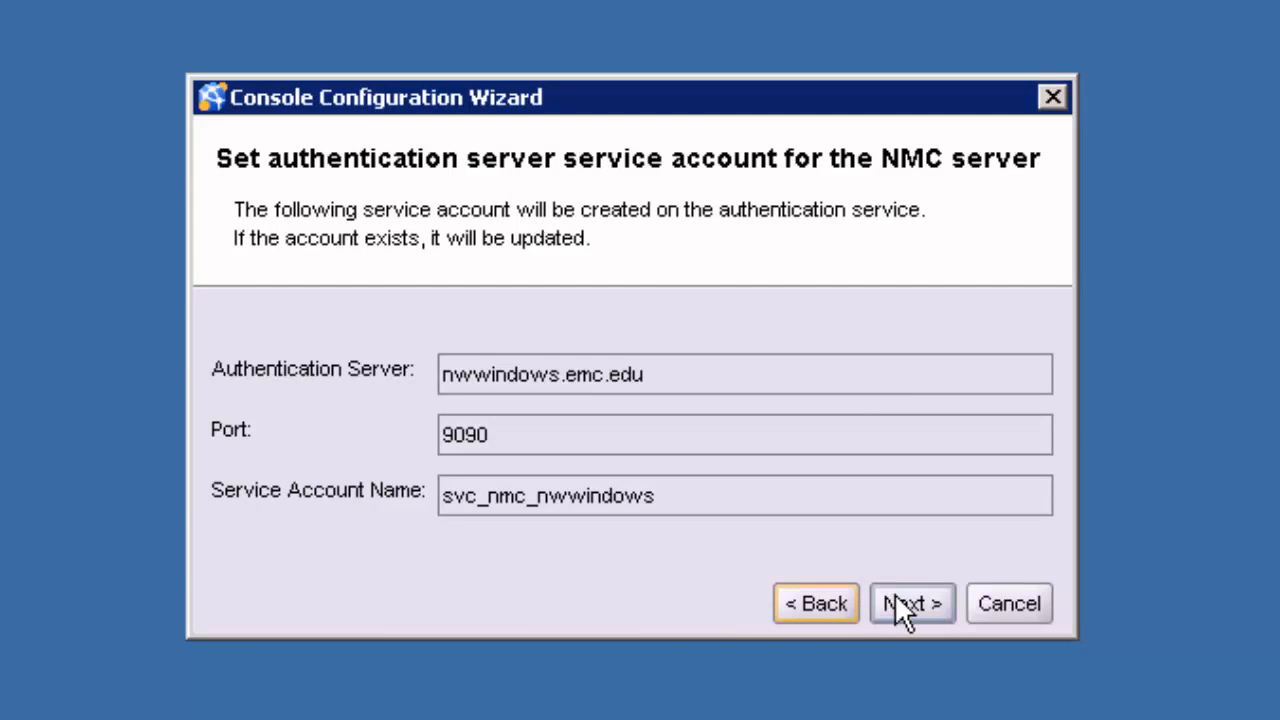
pyautogui.click(900, 605)
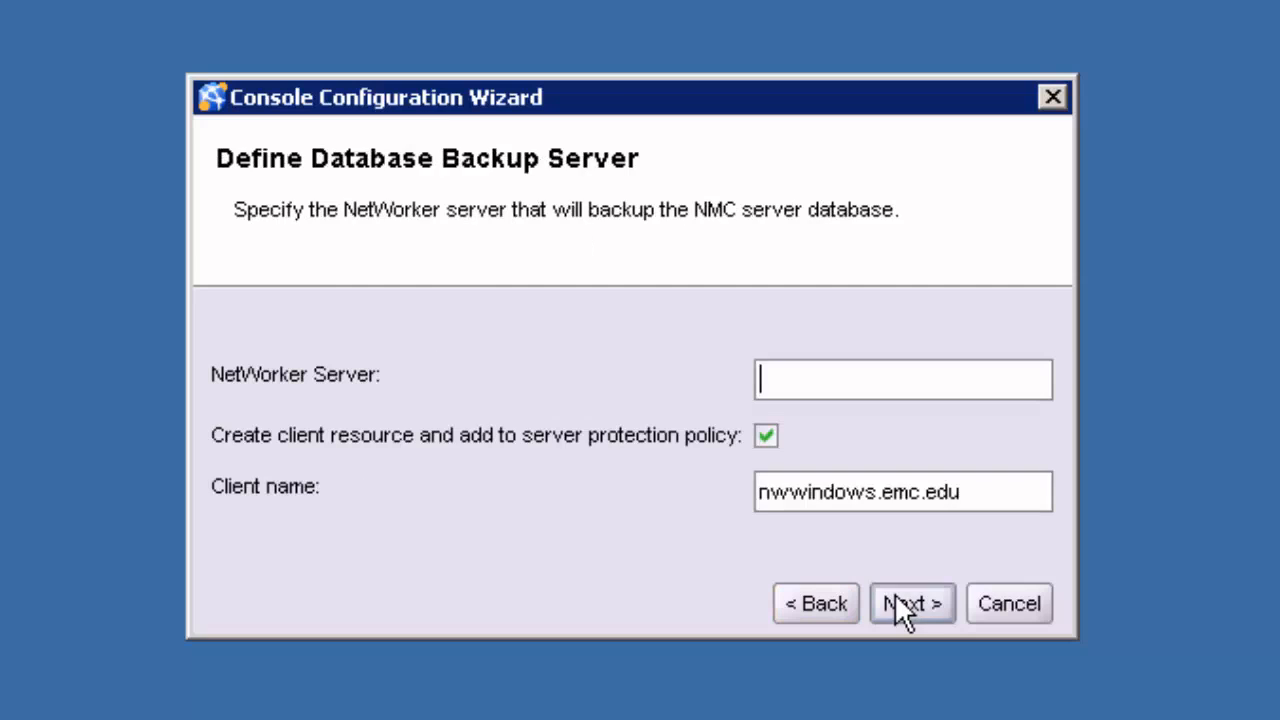
# Step: Set nwwindows.emc.edu as the NetWorker Server and managed server, then finish the wizard
pyautogui.doubleClick(917, 488)
pyautogui.hotkey('ctrl', 'c')
pyautogui.click(834, 366)
pyautogui.hotkey('ctrl', 'v')
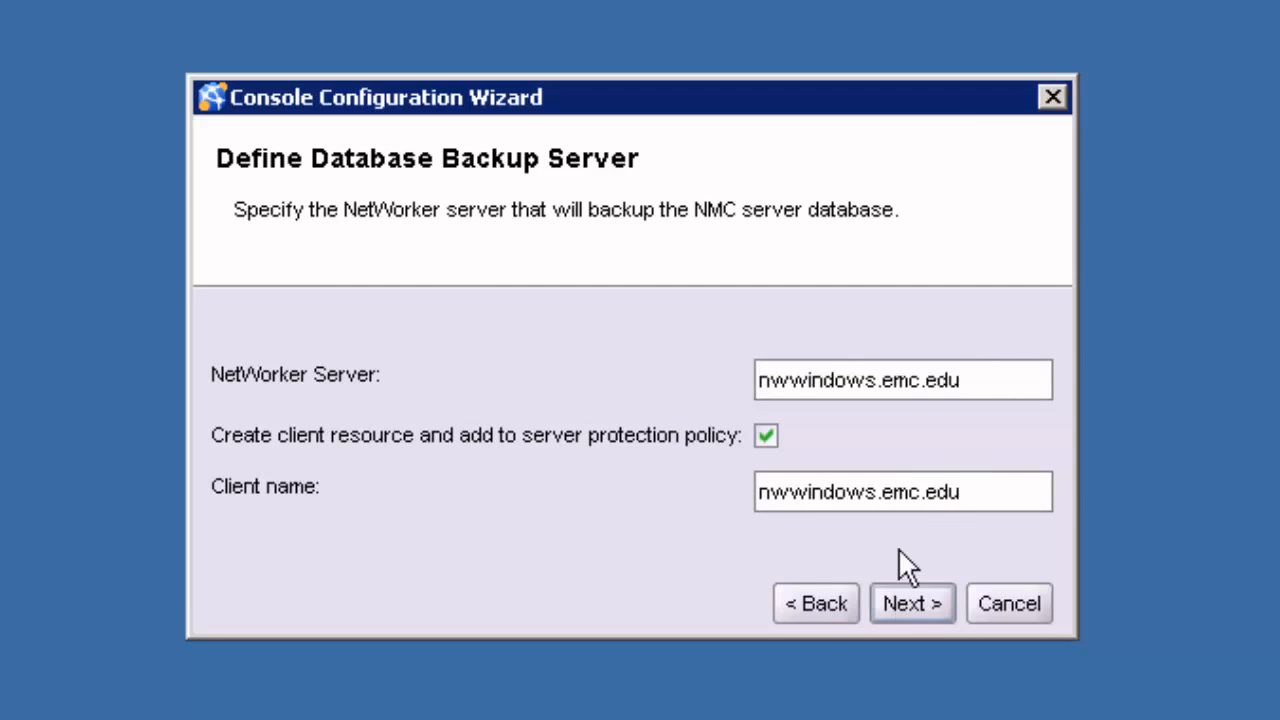
pyautogui.click(932, 604)
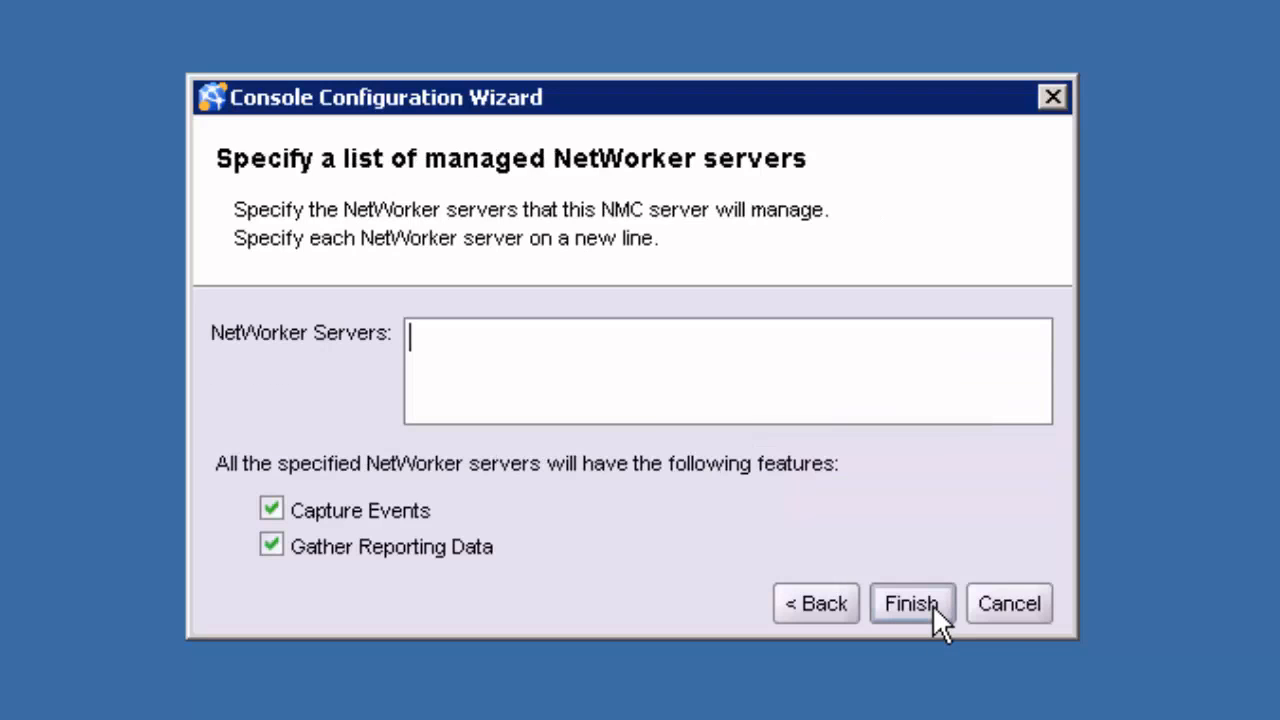
pyautogui.hotkey('ctrl', 'v')
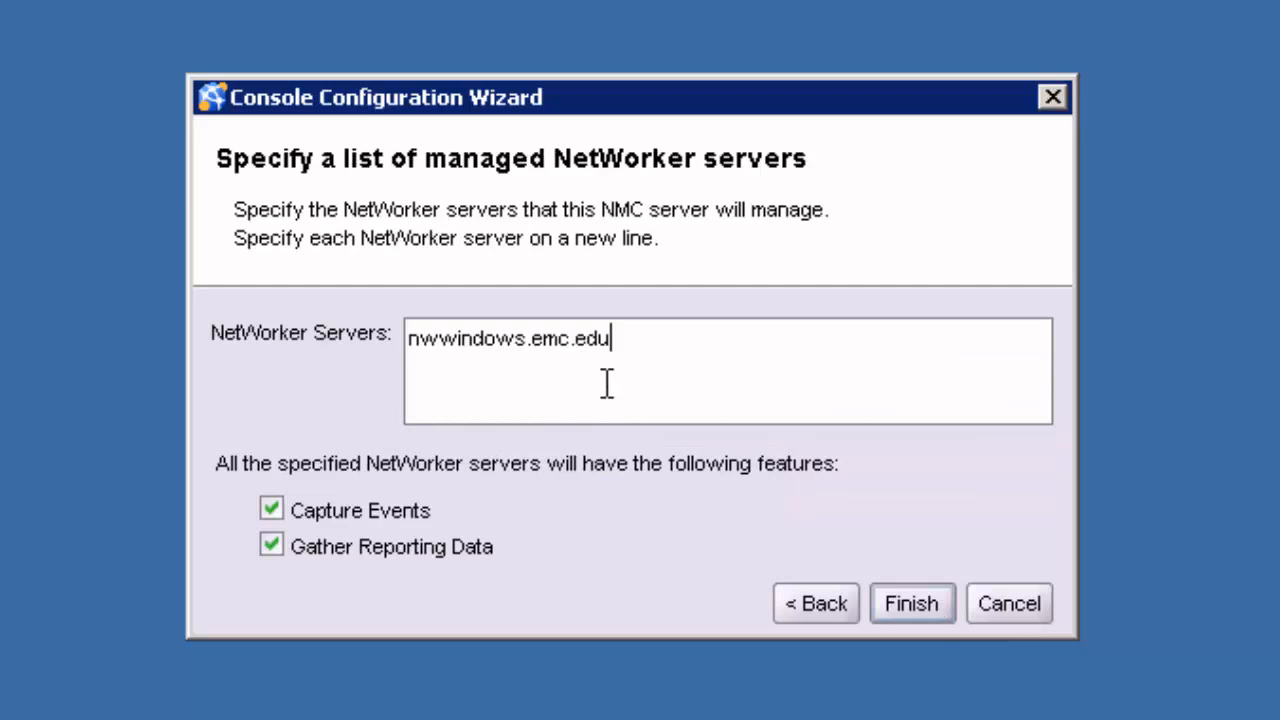
pyautogui.click(910, 604)
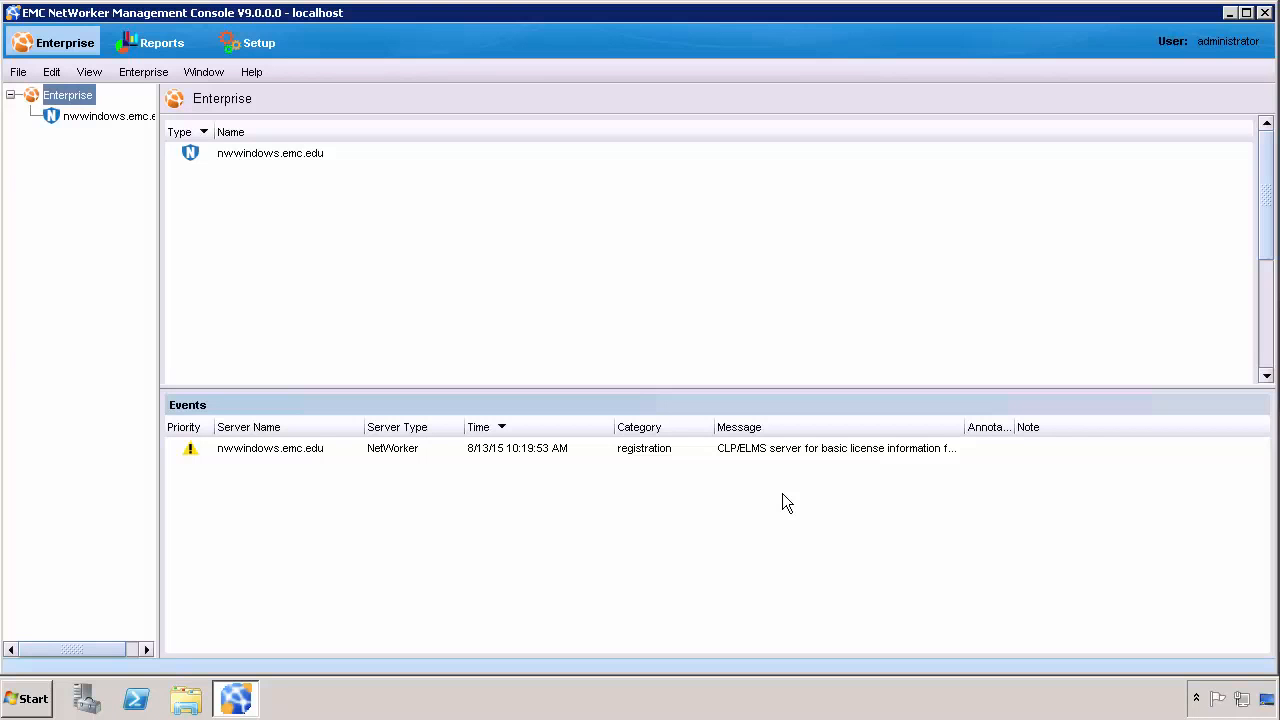
# Step: Select nwwindows.emc.edu in the Enterprise tree and launch its NetWorker Administration window
pyautogui.click(114, 117)
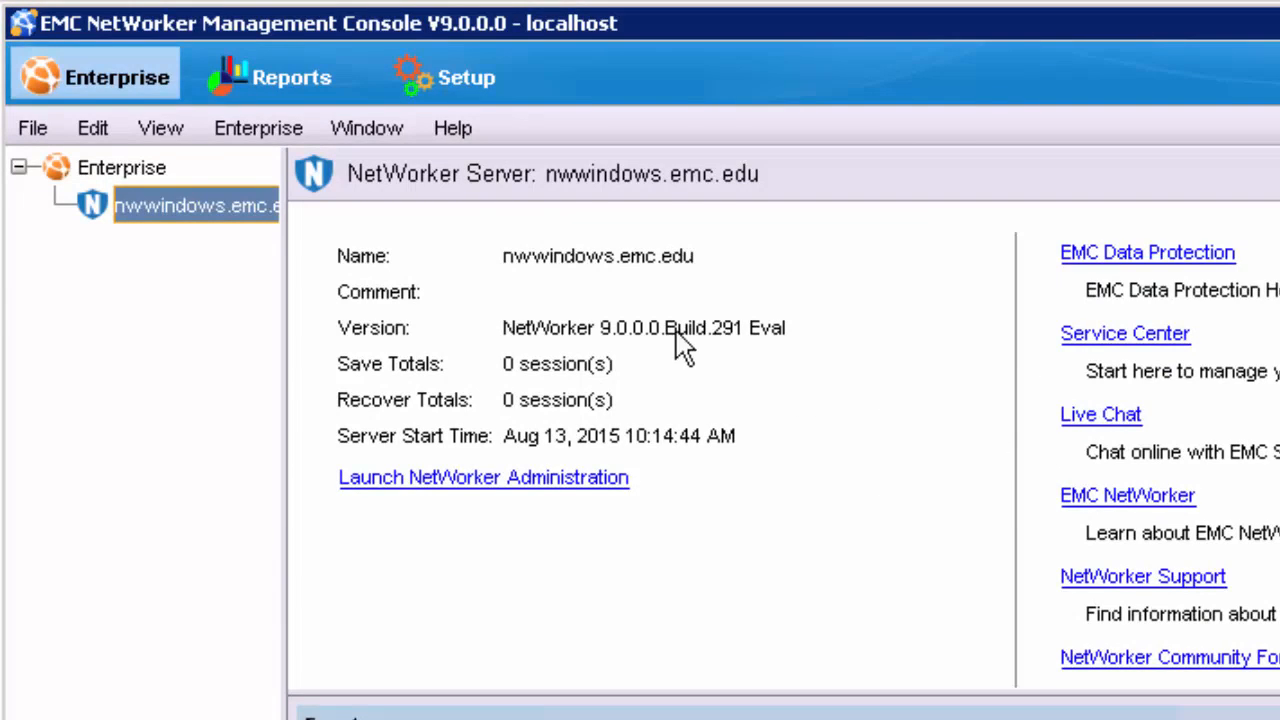
pyautogui.click(500, 479)
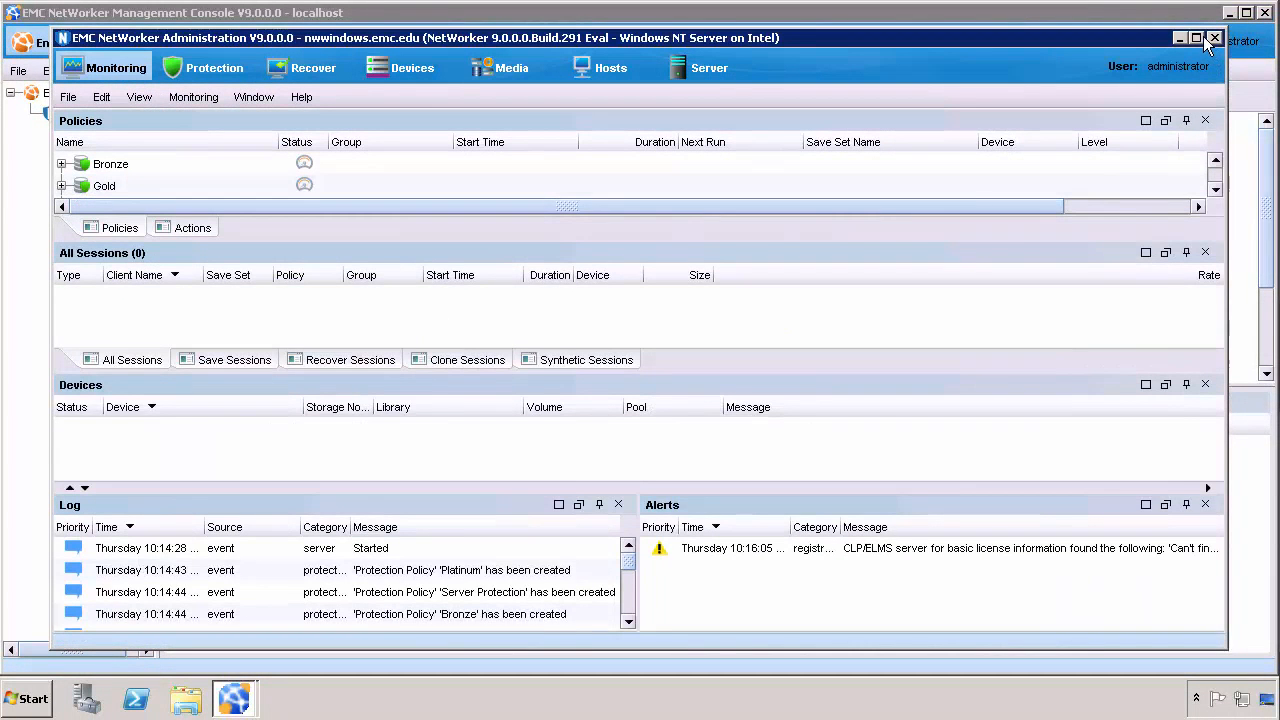
# Step: Maximize the Administration window, sort the log by Log Time newest first, and select the licensing alert
pyautogui.click(1200, 38)
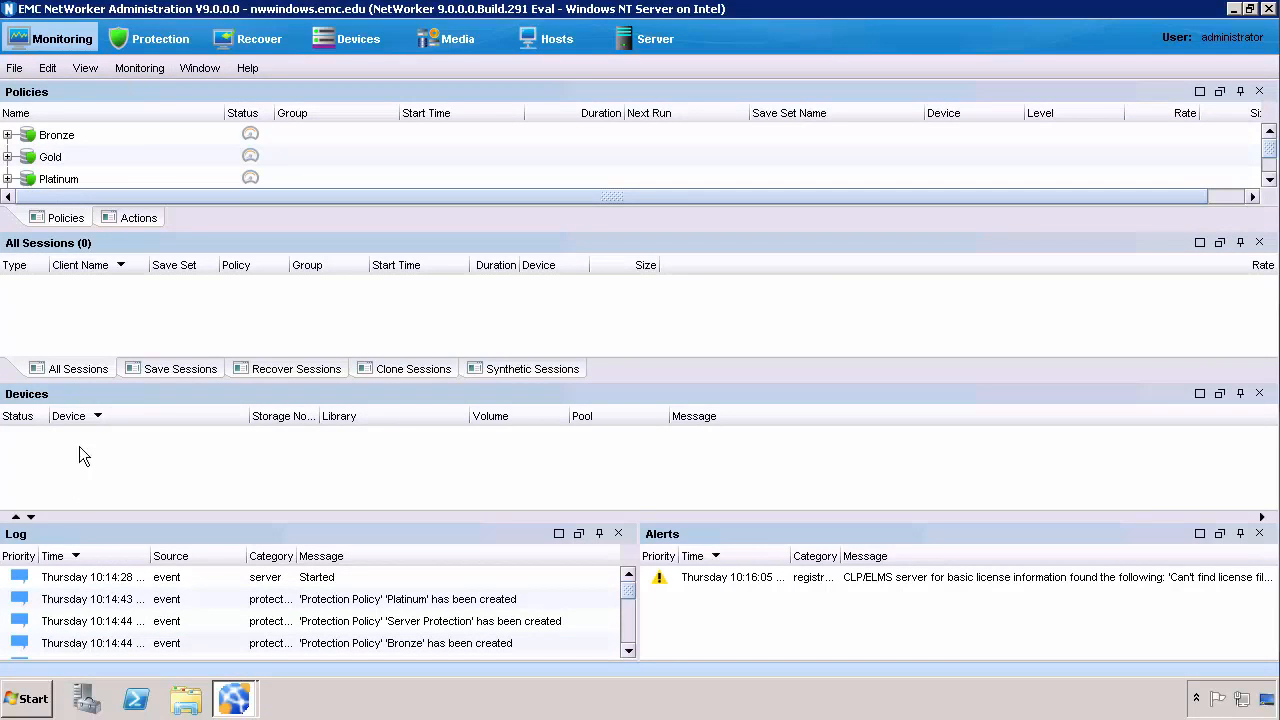
pyautogui.click(106, 560)
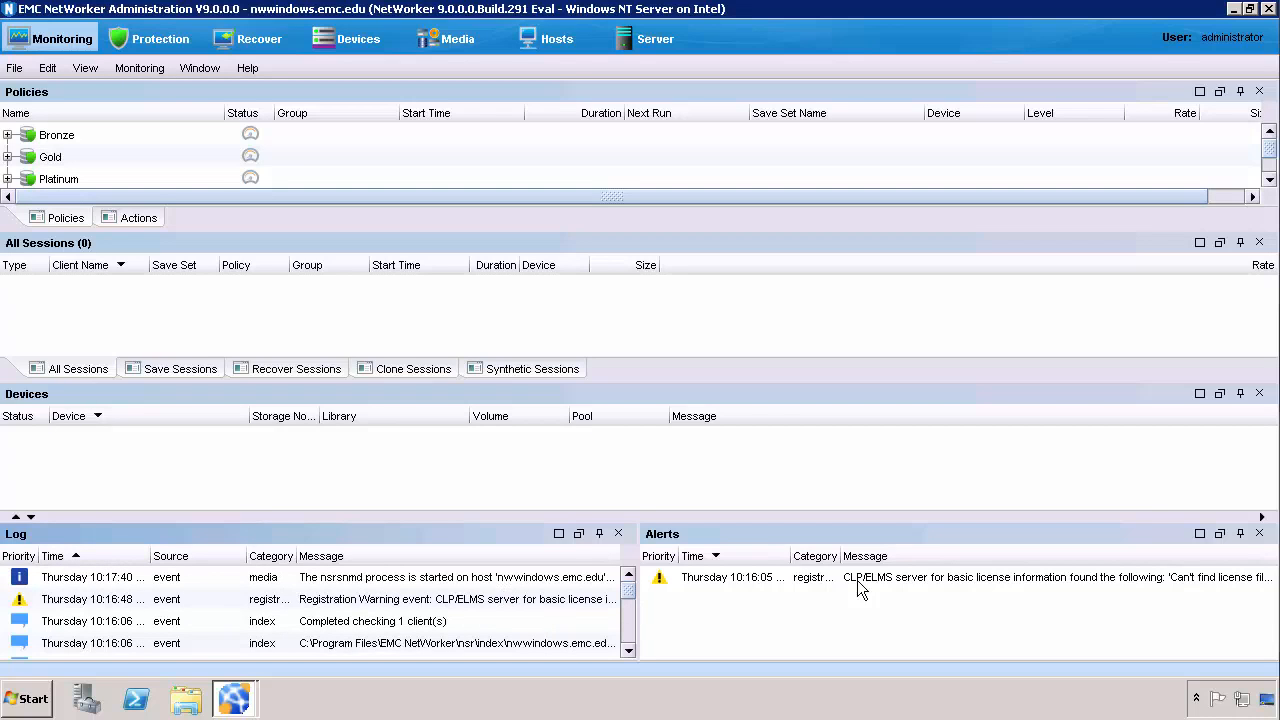
pyautogui.click(931, 580)
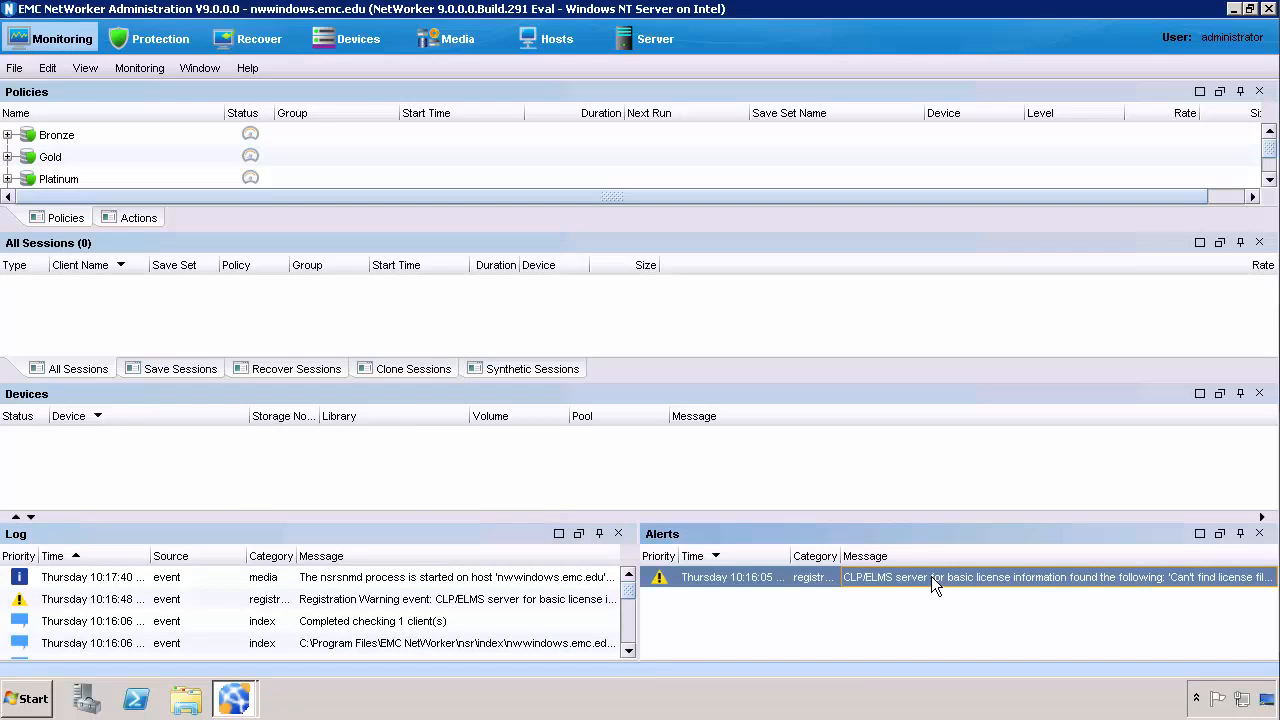
# Step: Look through the Protection and Devices views, then return to the Monitoring view
pyautogui.click(143, 42)
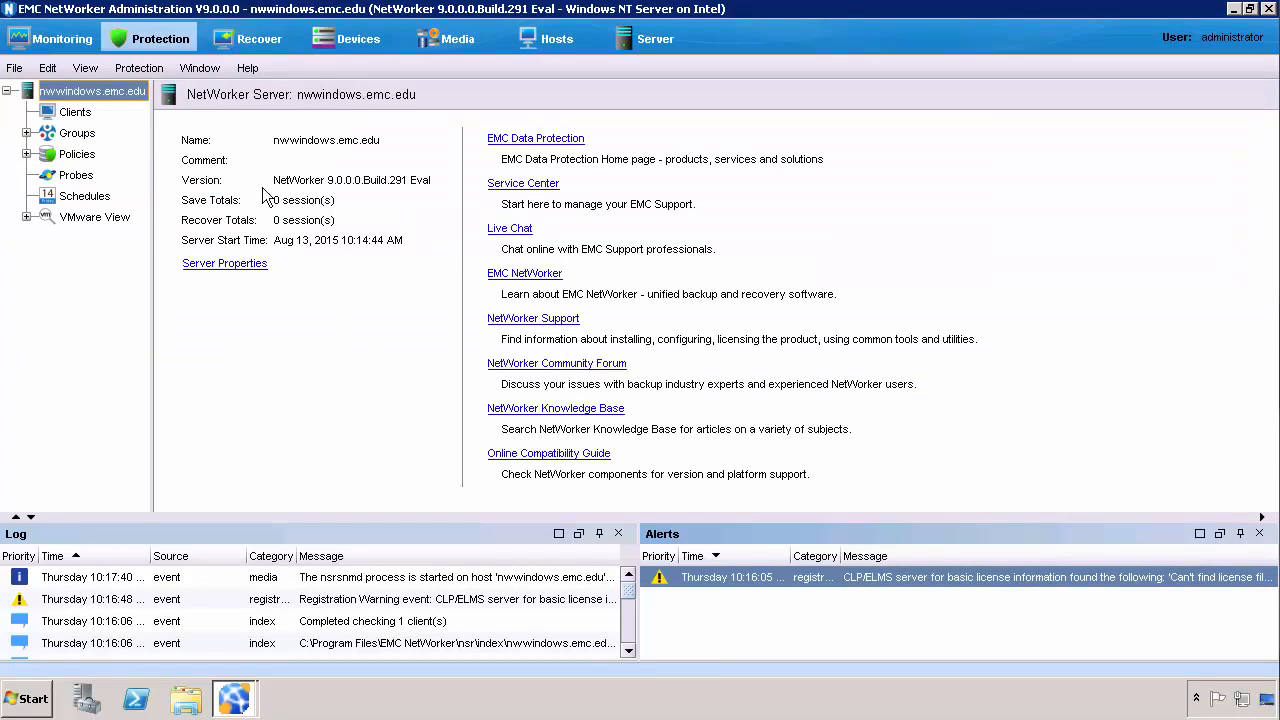
pyautogui.click(371, 42)
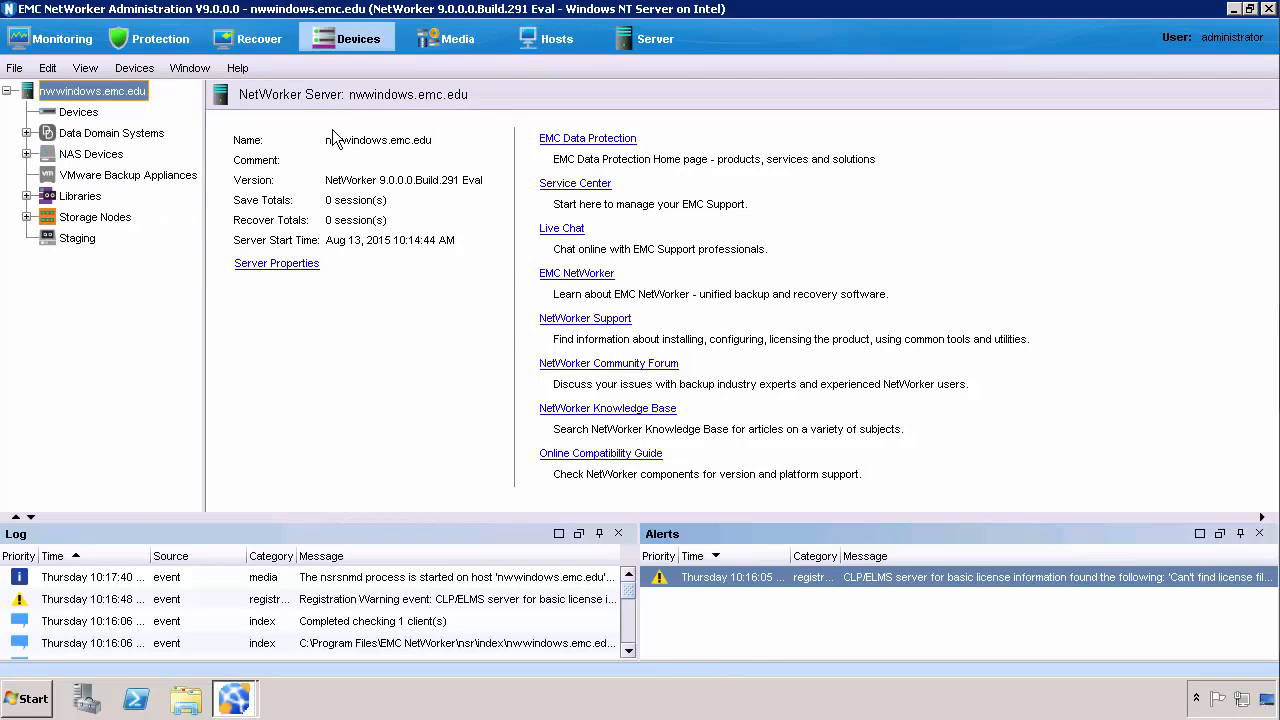
pyautogui.click(22, 44)
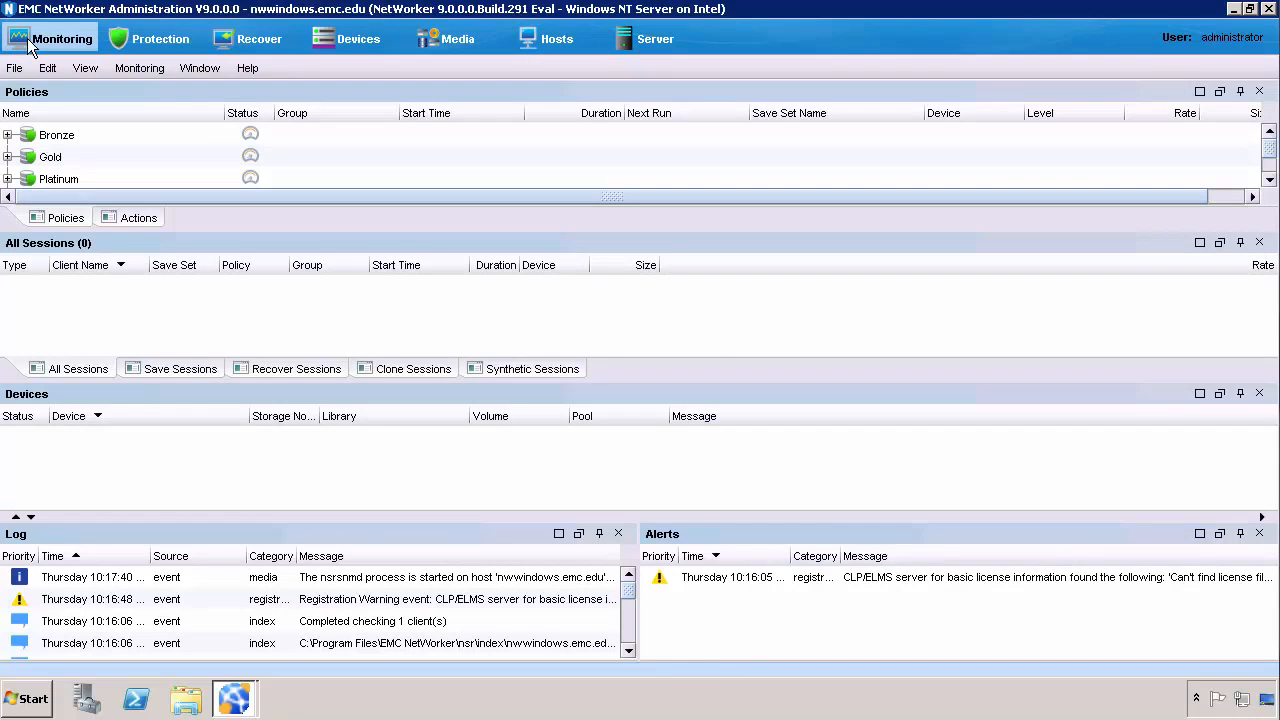